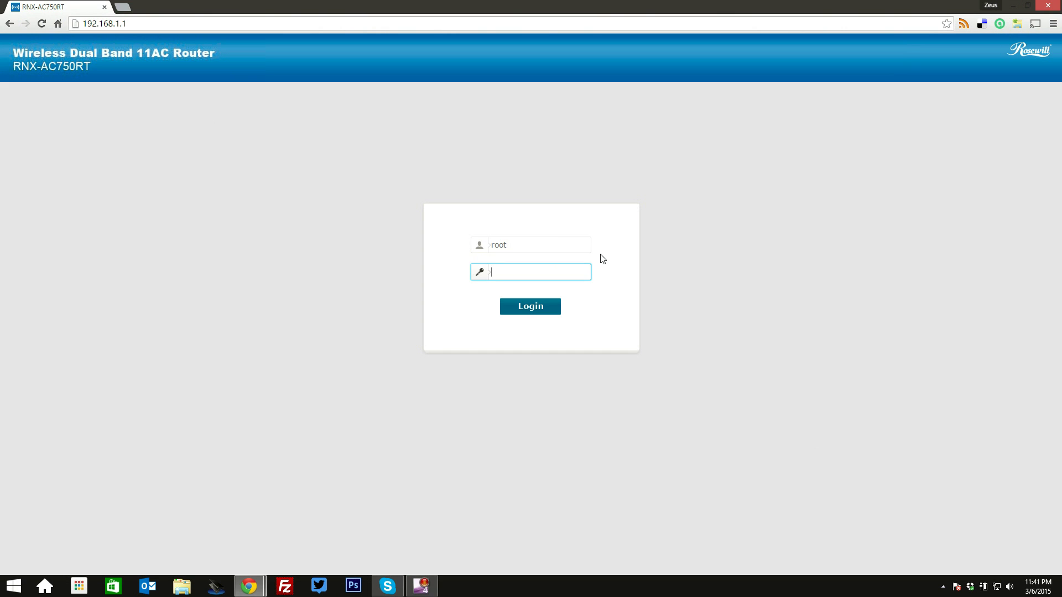
# Log in to the router's administration page as root with the account password
pyautogui.write('••••')
pyautogui.press('Return')
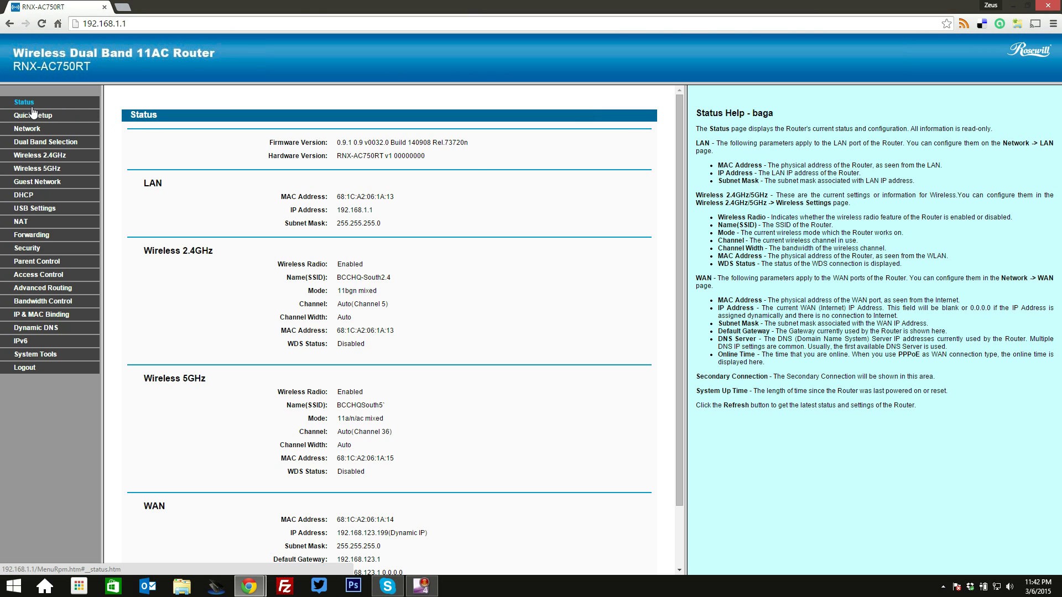
# Review the LAN, wireless and WAN details on the Status page and its help text, widening the main pane
pyautogui.scroll(-3, 468, 182)
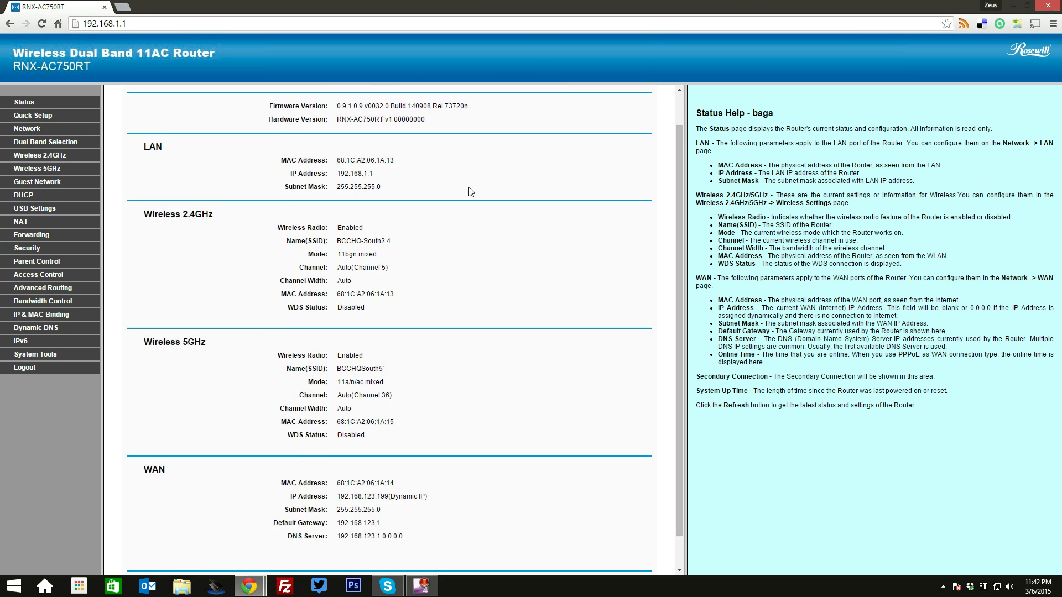
pyautogui.scroll(3, 469, 191)
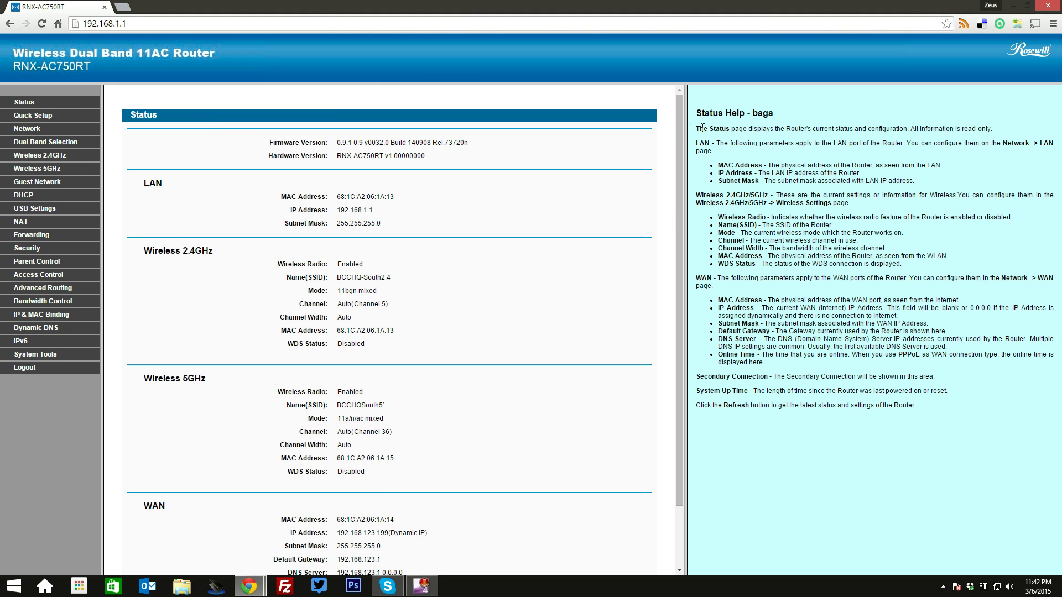
pyautogui.moveTo(697, 111); pyautogui.dragTo(940, 412)
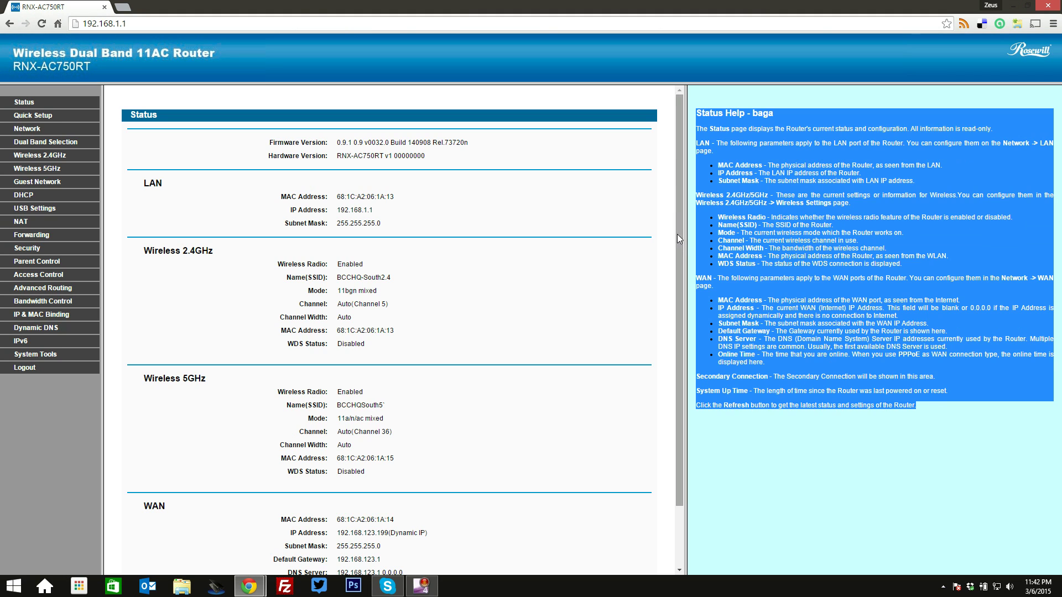
pyautogui.moveTo(686, 232); pyautogui.dragTo(736, 225)
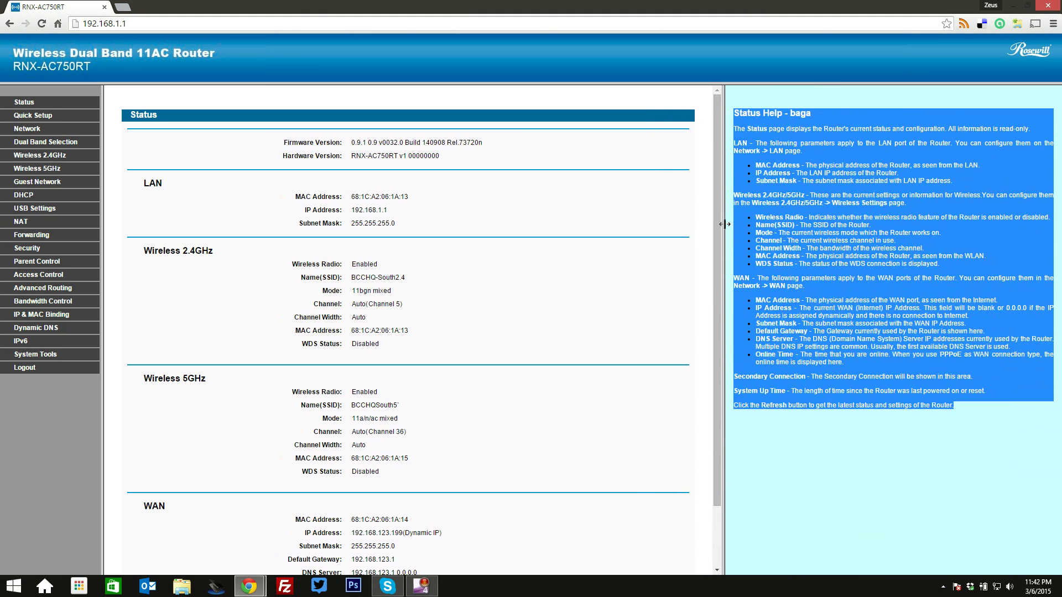
pyautogui.click(779, 226)
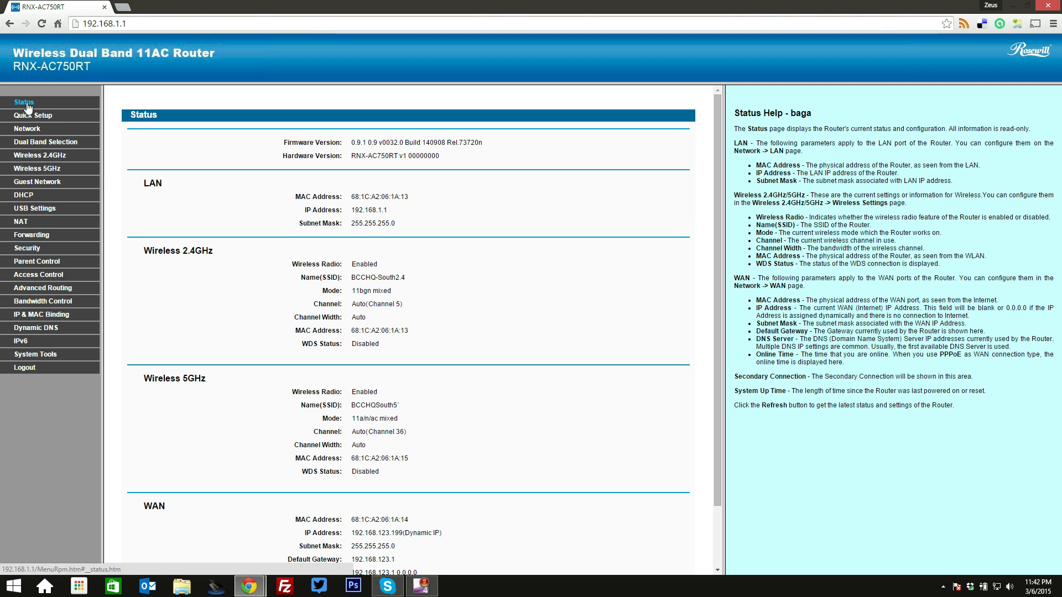
pyautogui.scroll(-3, 258, 178)
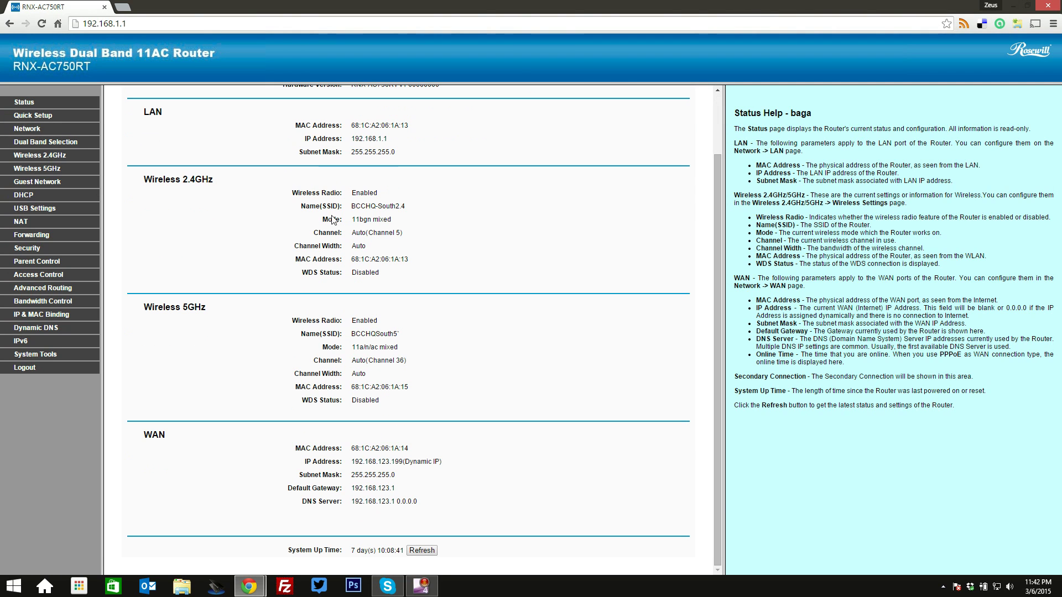
pyautogui.scroll(3, 388, 354)
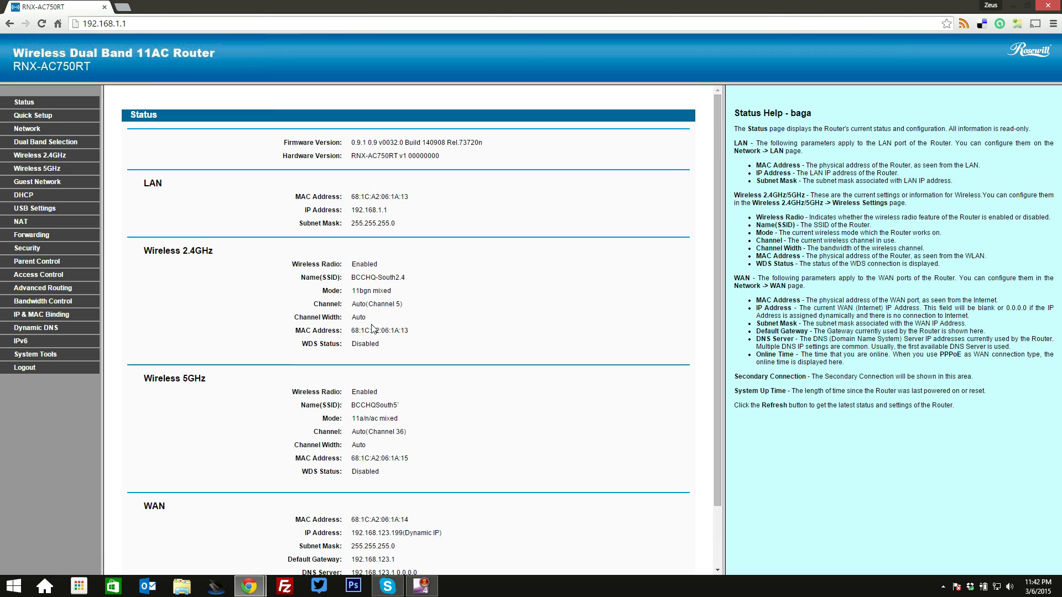
# View the Quick Setup start page and the connection types offered in the WAN settings
pyautogui.click(36, 121)
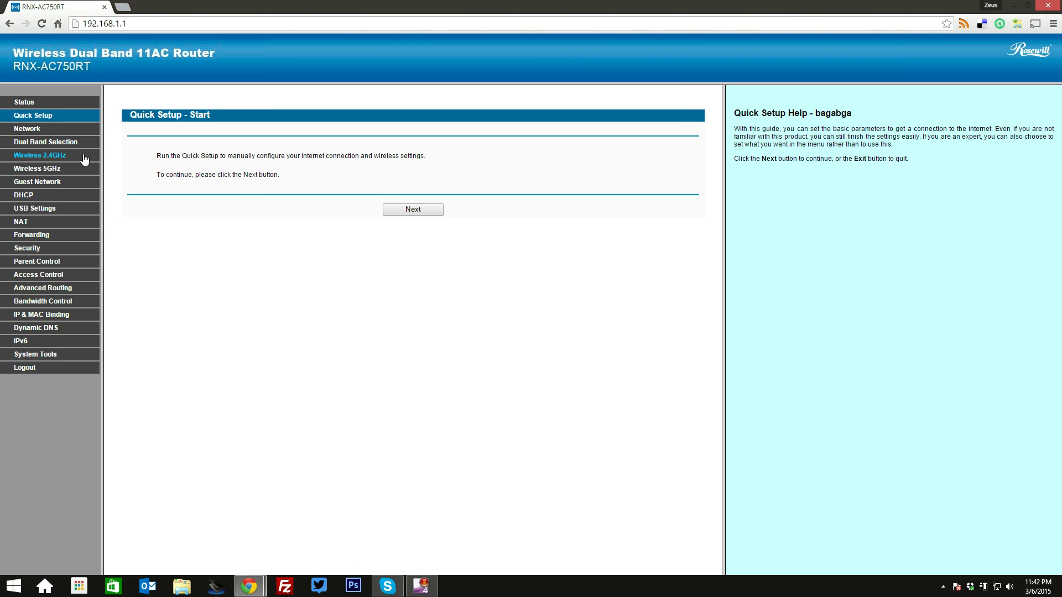
pyautogui.click(31, 133)
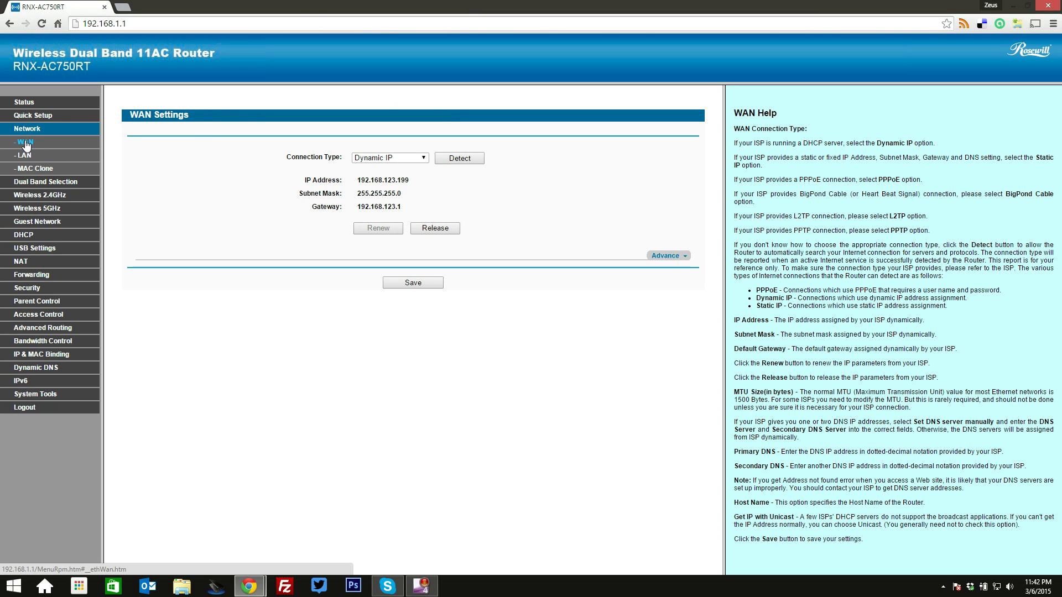
pyautogui.click(424, 158)
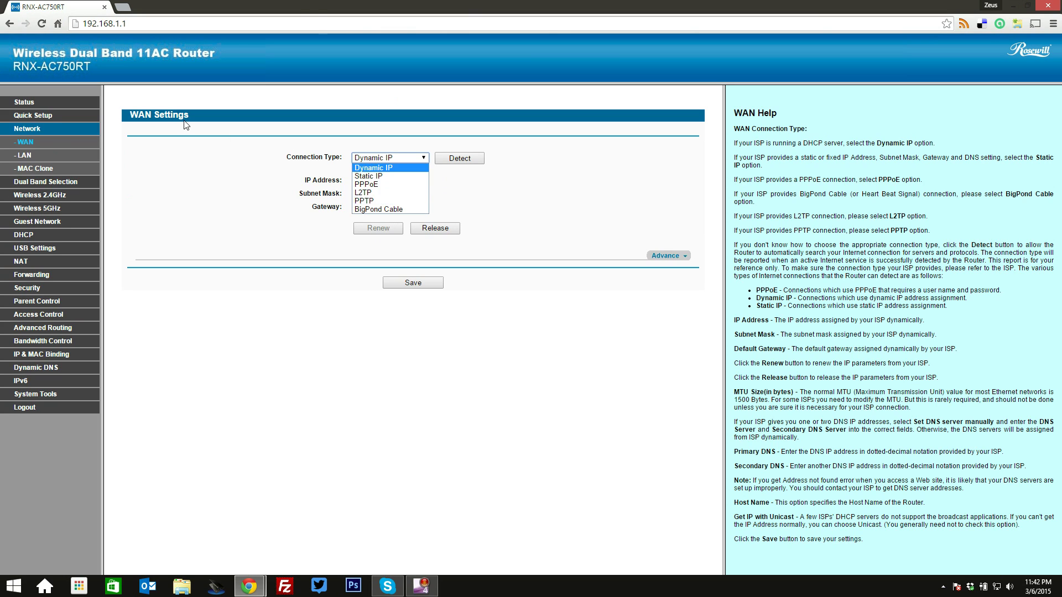
# Examine the LAN settings, including the IGMP Snooping help note, and the MAC Clone page
pyautogui.click(24, 155)
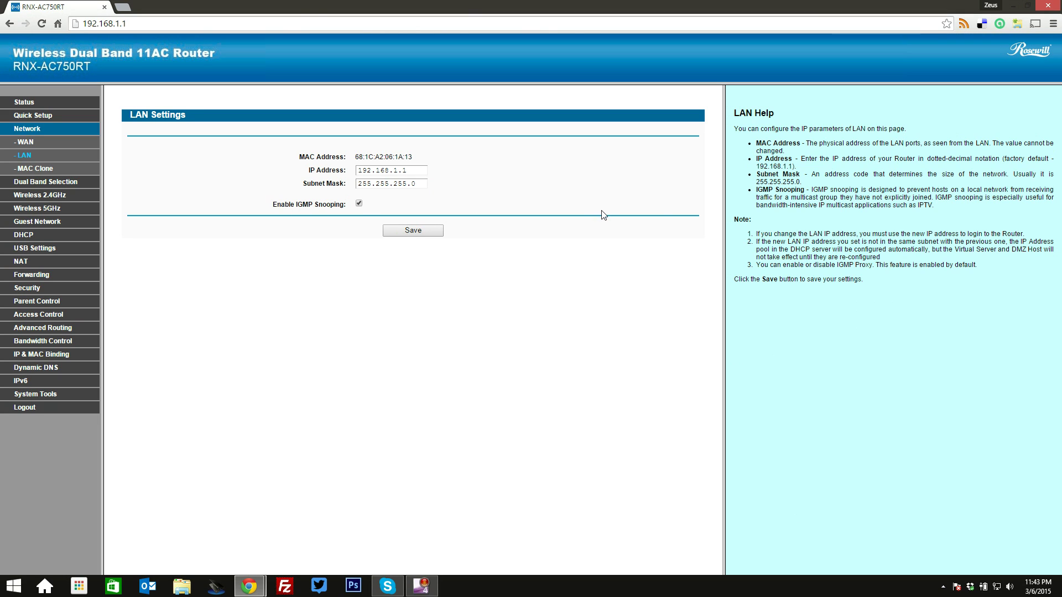
pyautogui.moveTo(754, 189); pyautogui.dragTo(948, 206)
pyautogui.click(784, 205)
pyautogui.click(33, 168)
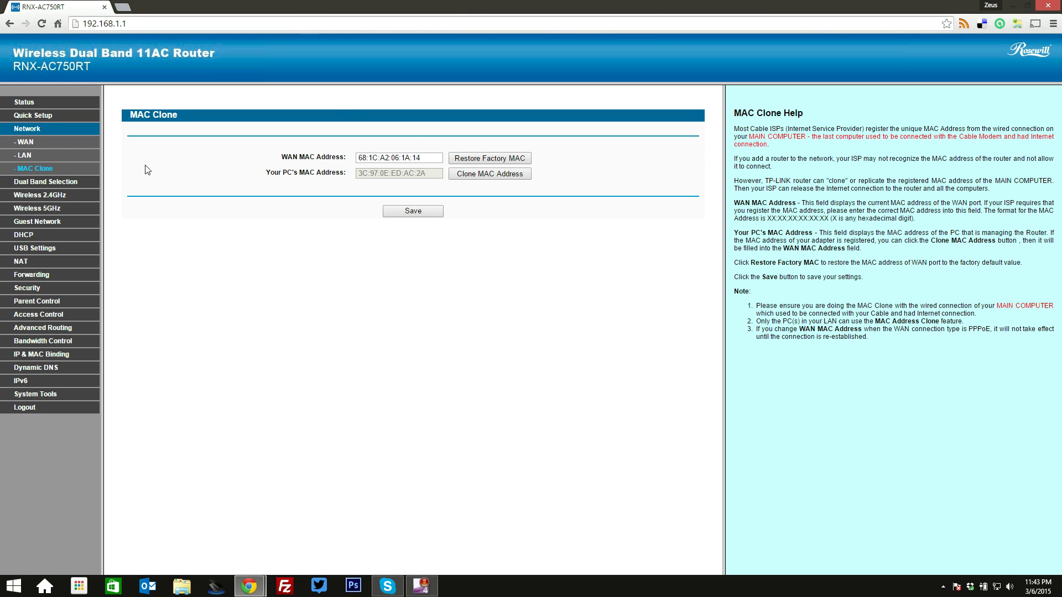
# Check the Dual Band Selection page and the region and channel options in the 2.4GHz basic wireless settings
pyautogui.click(47, 183)
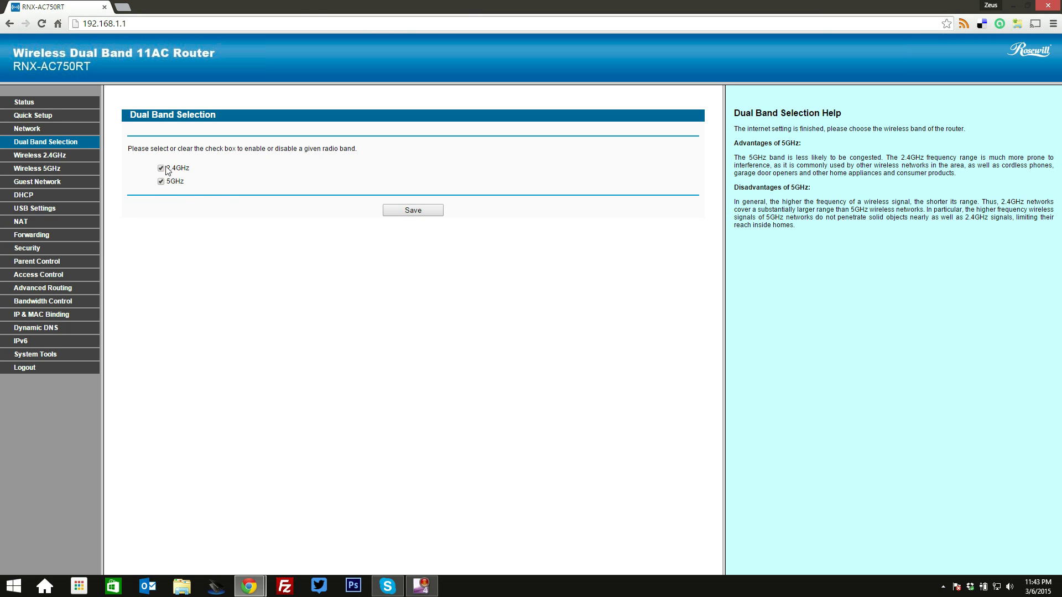
pyautogui.click(61, 158)
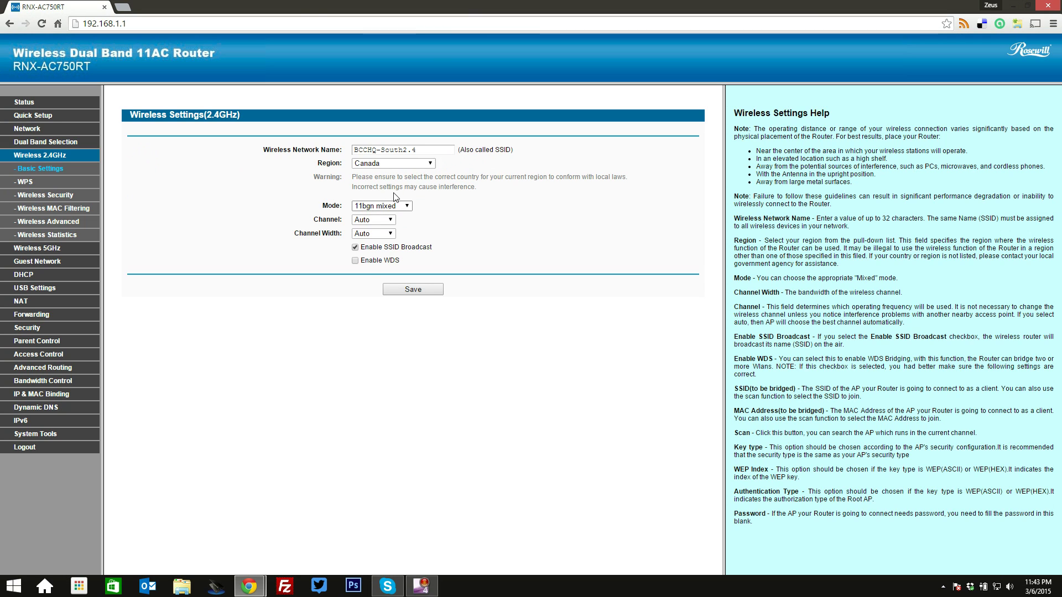
pyautogui.click(407, 165)
pyautogui.click(439, 211)
pyautogui.click(392, 220)
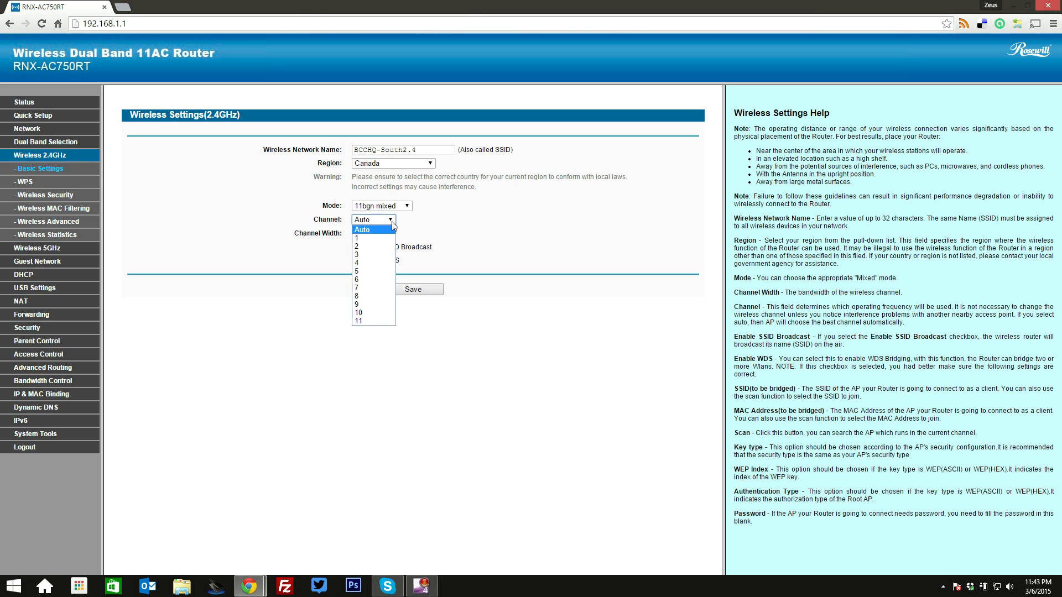
pyautogui.click(392, 222)
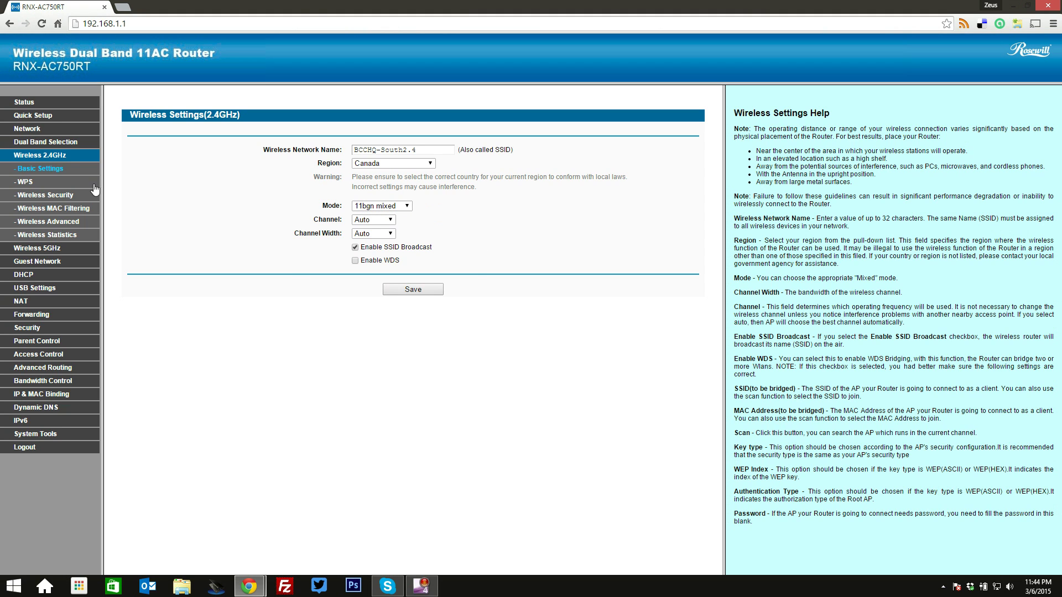
# Inspect the WPA/WPA2 Personal authentication and encryption options in the 2.4GHz wireless security settings
pyautogui.click(38, 194)
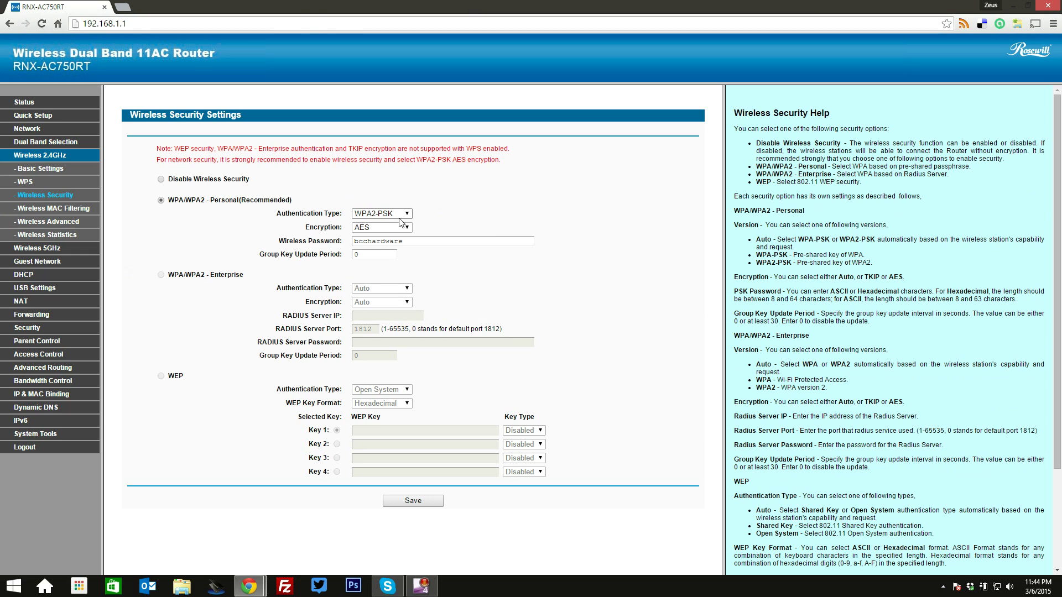
pyautogui.click(401, 214)
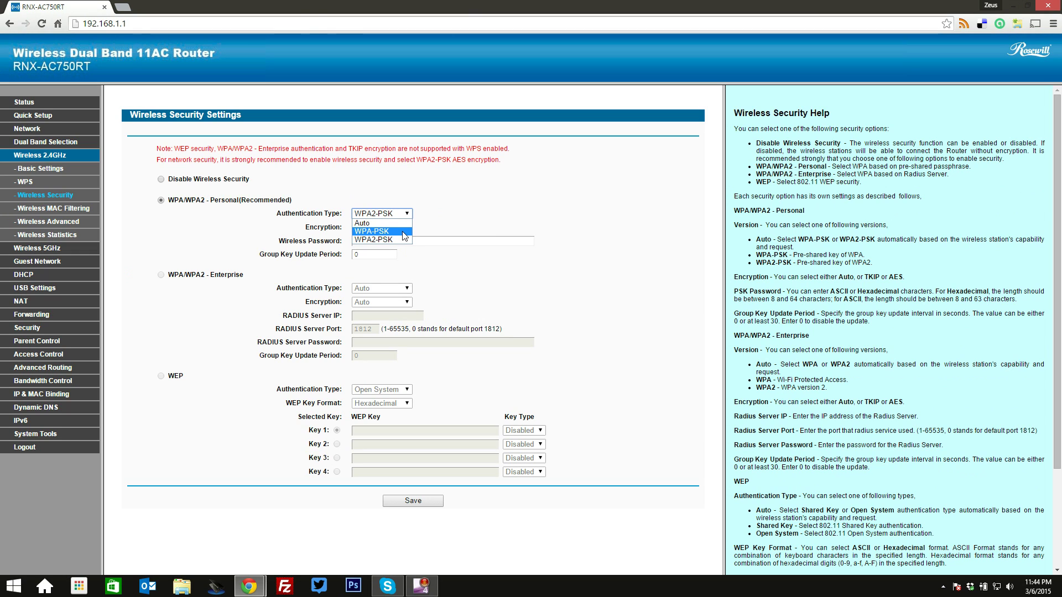
pyautogui.click(465, 205)
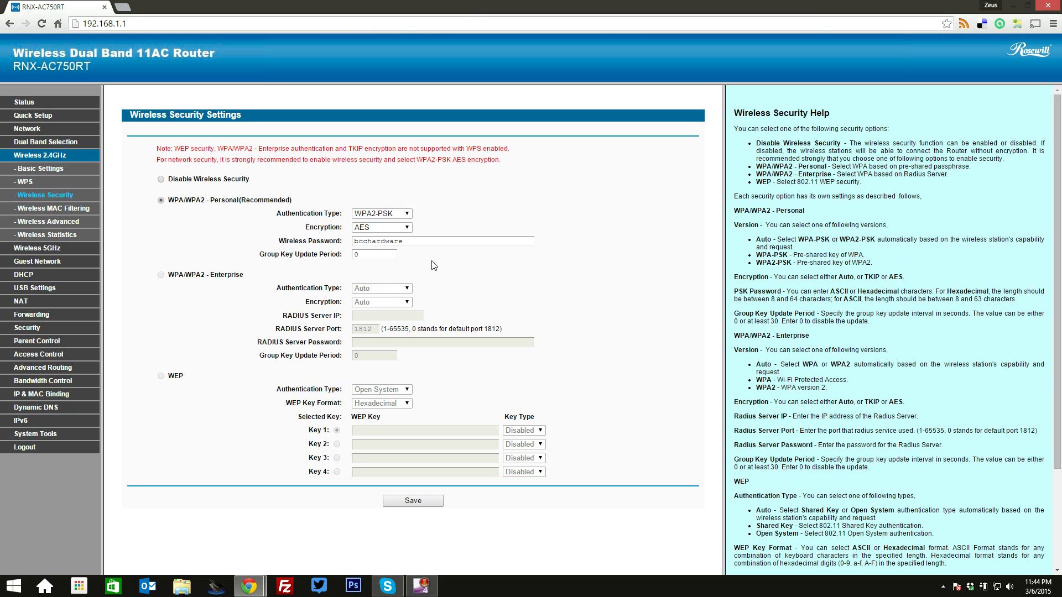
pyautogui.click(407, 227)
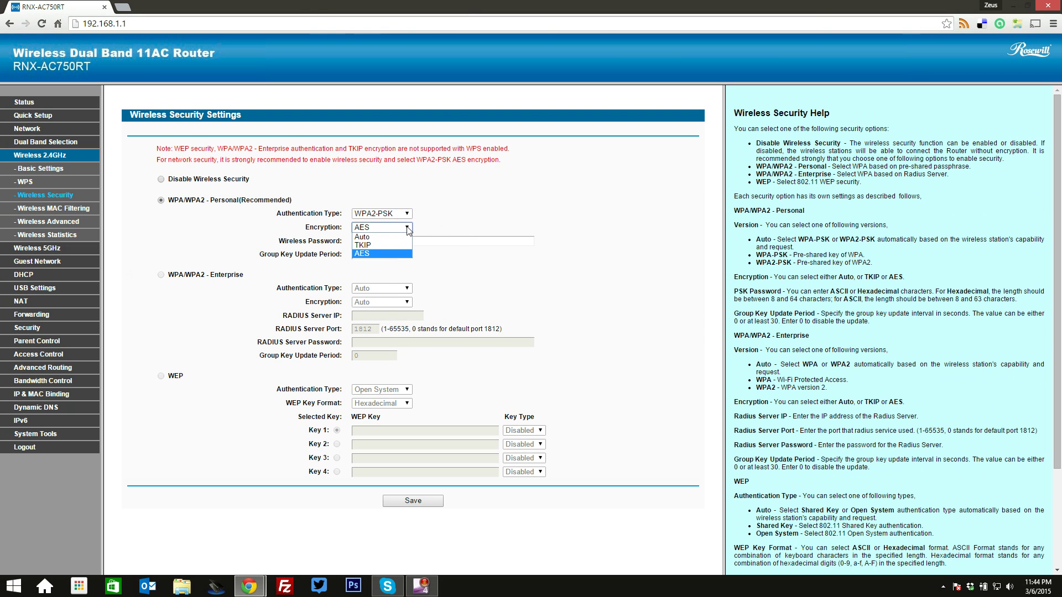
pyautogui.click(508, 214)
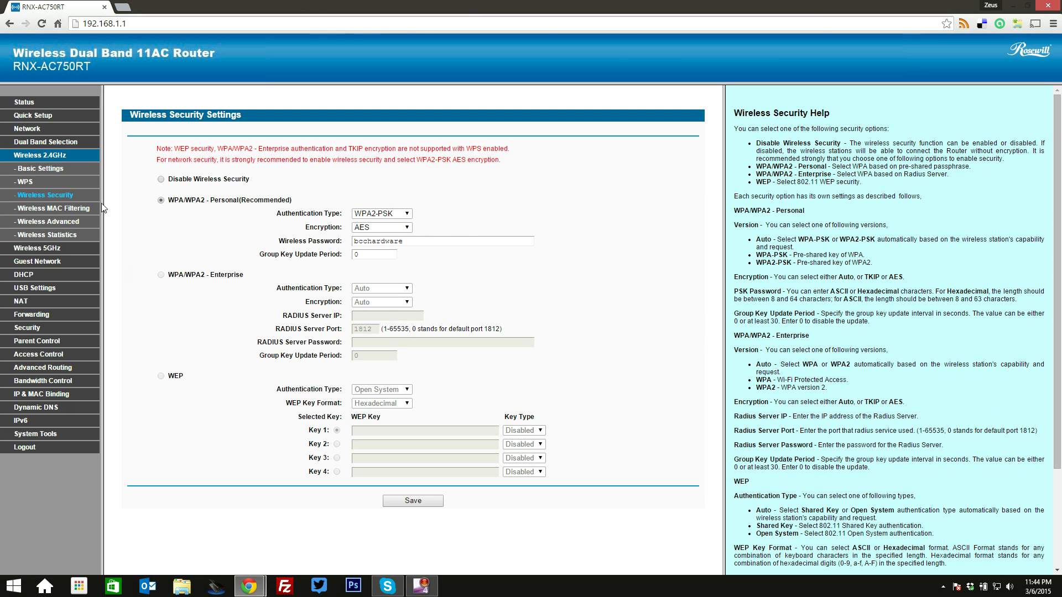
# Look at the 2.4GHz MAC filtering page and the transmit power choices in the advanced wireless settings
pyautogui.click(58, 209)
pyautogui.click(62, 224)
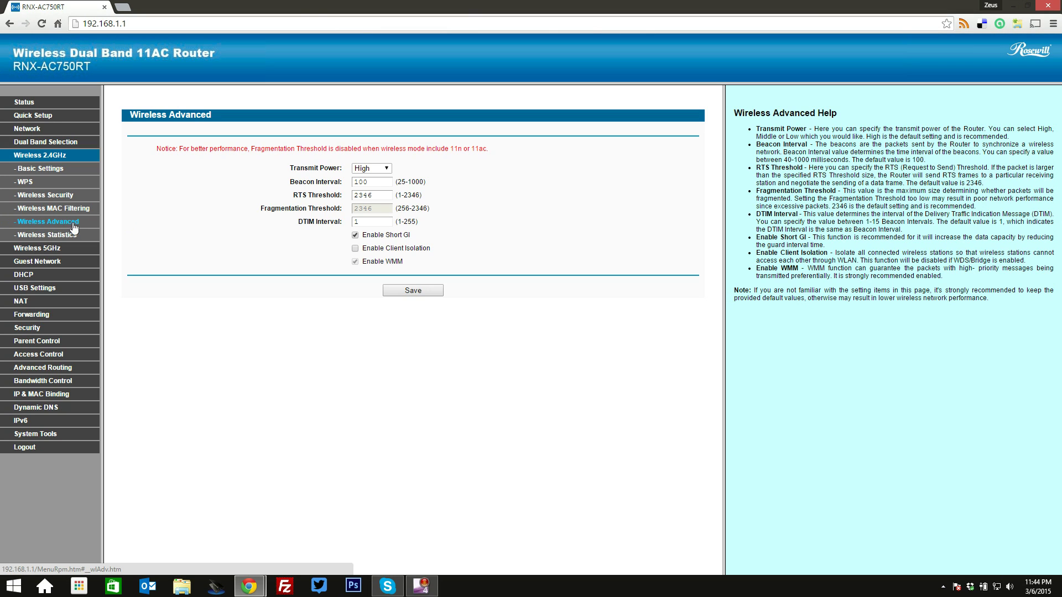
pyautogui.click(387, 169)
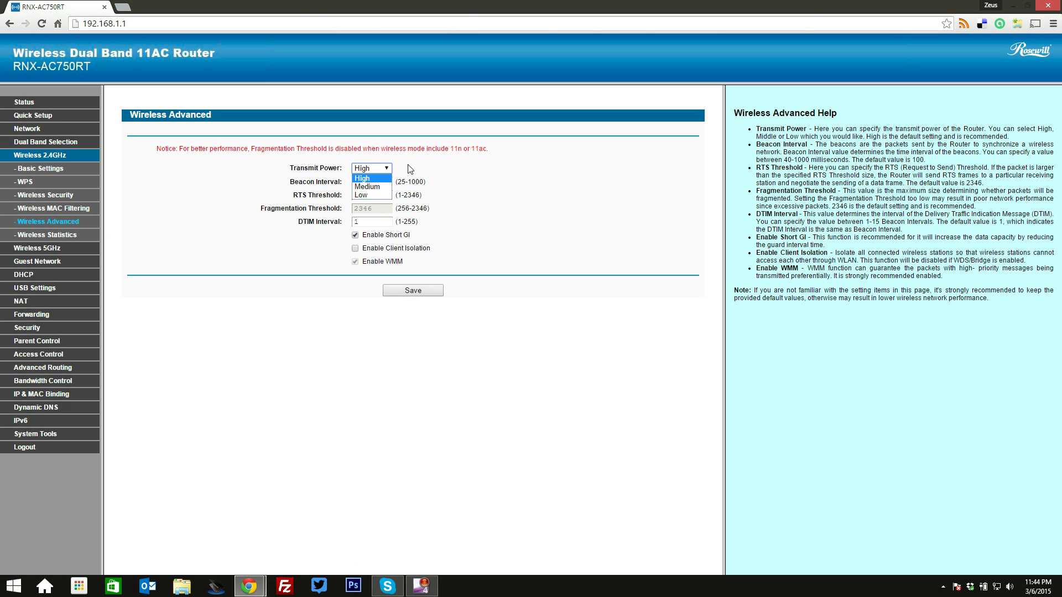
pyautogui.click(410, 170)
pyautogui.click(388, 169)
pyautogui.click(411, 176)
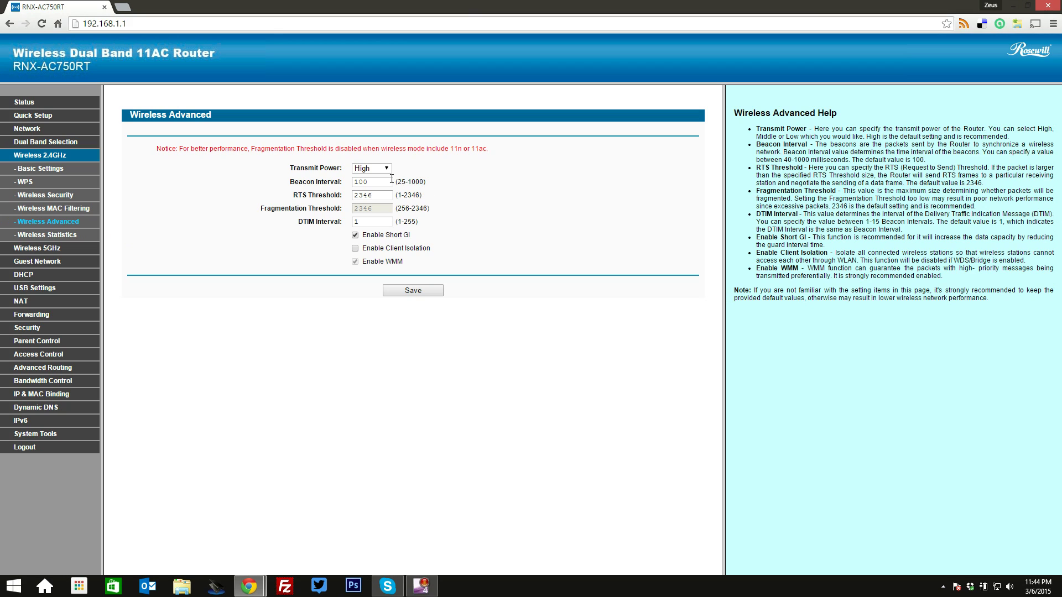
pyautogui.click(387, 169)
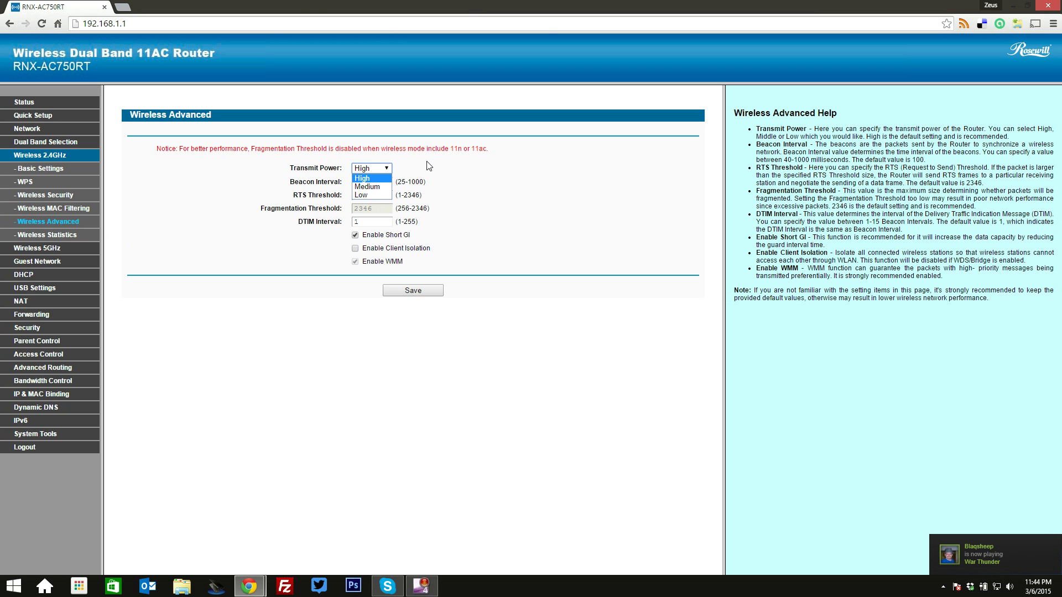
pyautogui.click(428, 166)
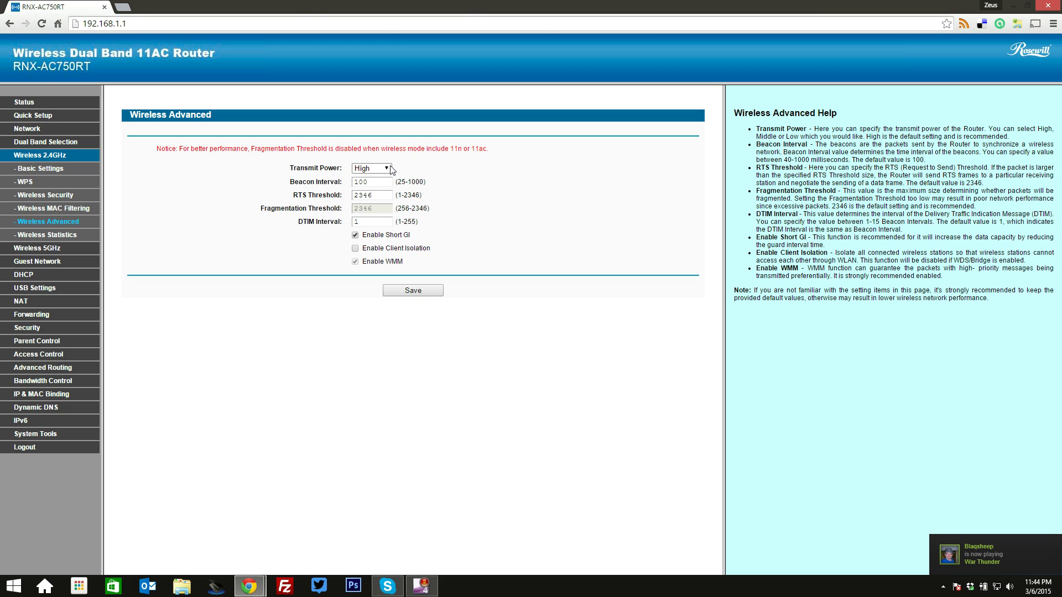
pyautogui.click(390, 169)
pyautogui.click(411, 170)
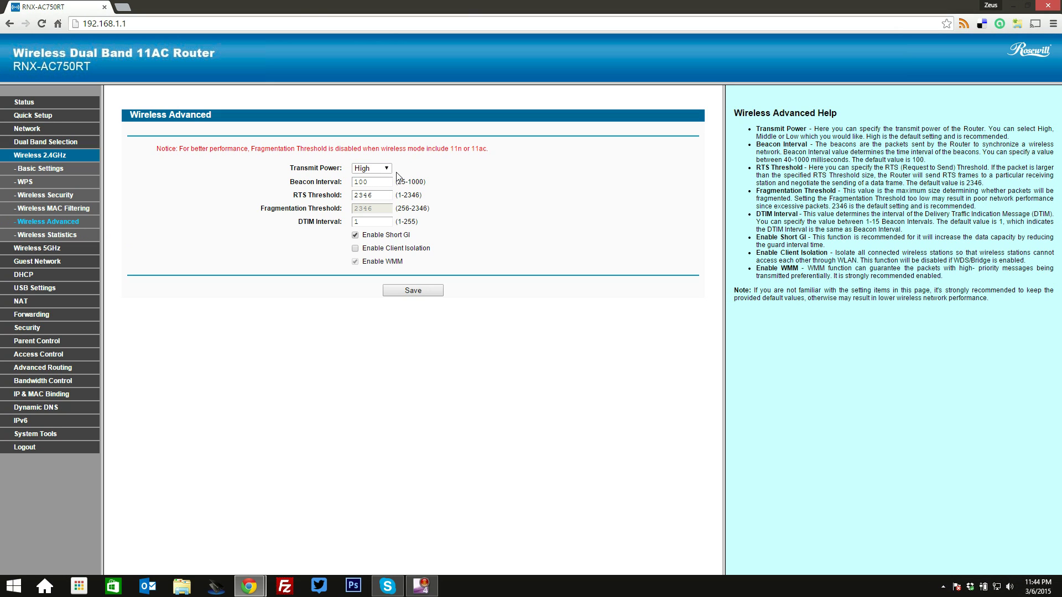
pyautogui.click(389, 169)
pyautogui.click(403, 167)
# View the 2.4GHz wireless statistics, and check the 5GHz band's basic settings and WPS status
pyautogui.click(55, 235)
pyautogui.click(49, 248)
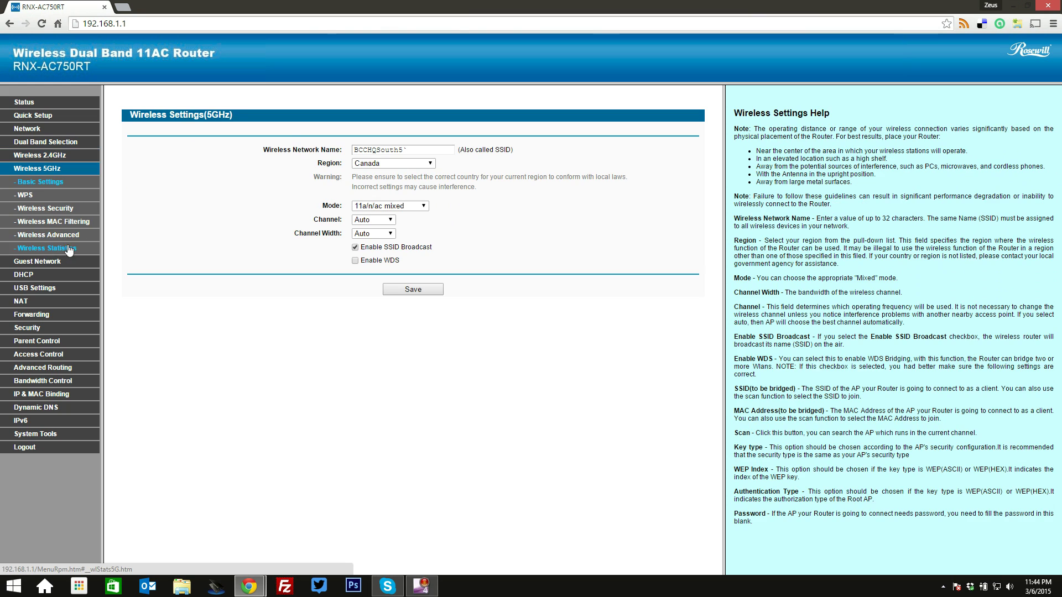
pyautogui.click(29, 196)
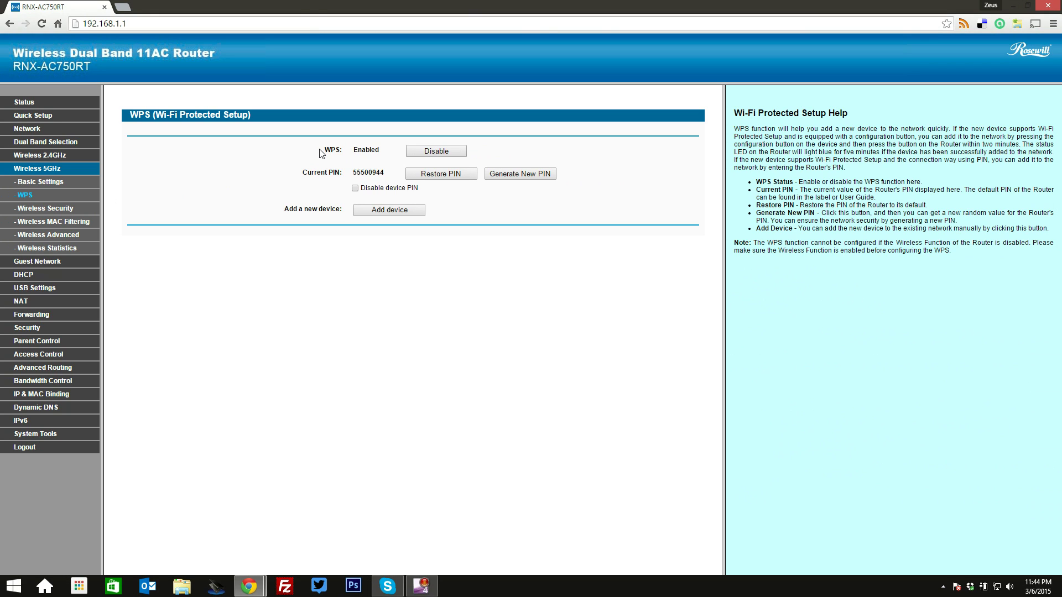
pyautogui.moveTo(324, 151); pyautogui.dragTo(371, 150)
pyautogui.click(538, 147)
# Review the 5GHz band's remaining pages, from wireless security through MAC filtering and advanced transmit power to statistics
pyautogui.click(52, 209)
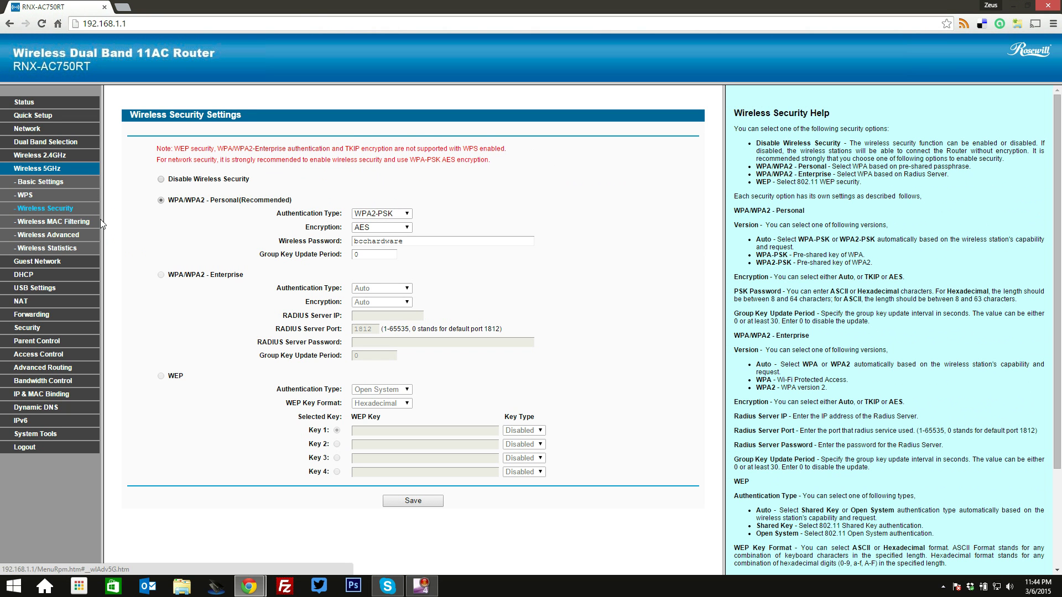
pyautogui.click(62, 224)
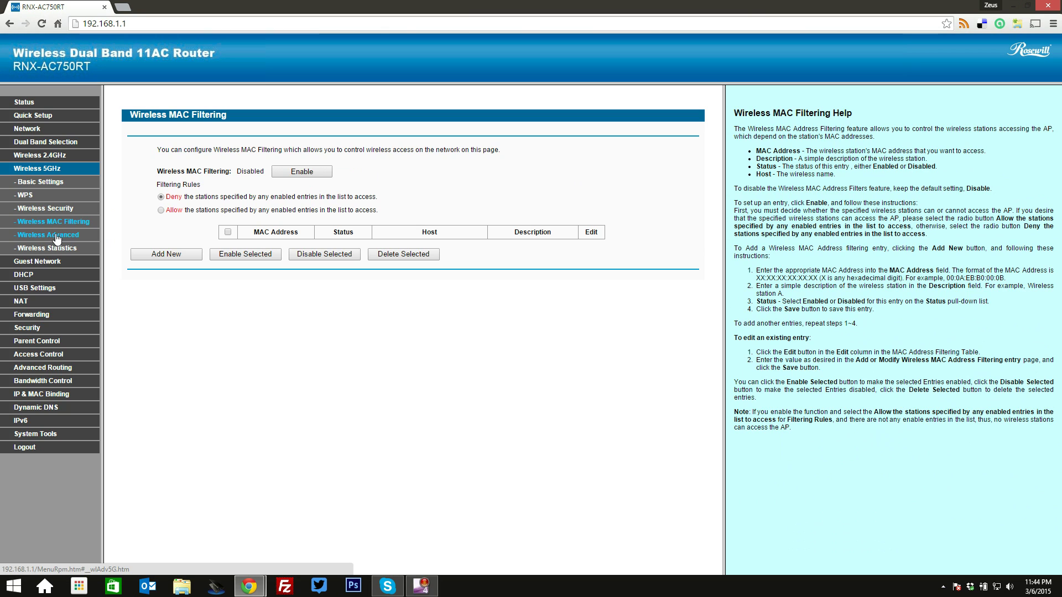
pyautogui.click(58, 237)
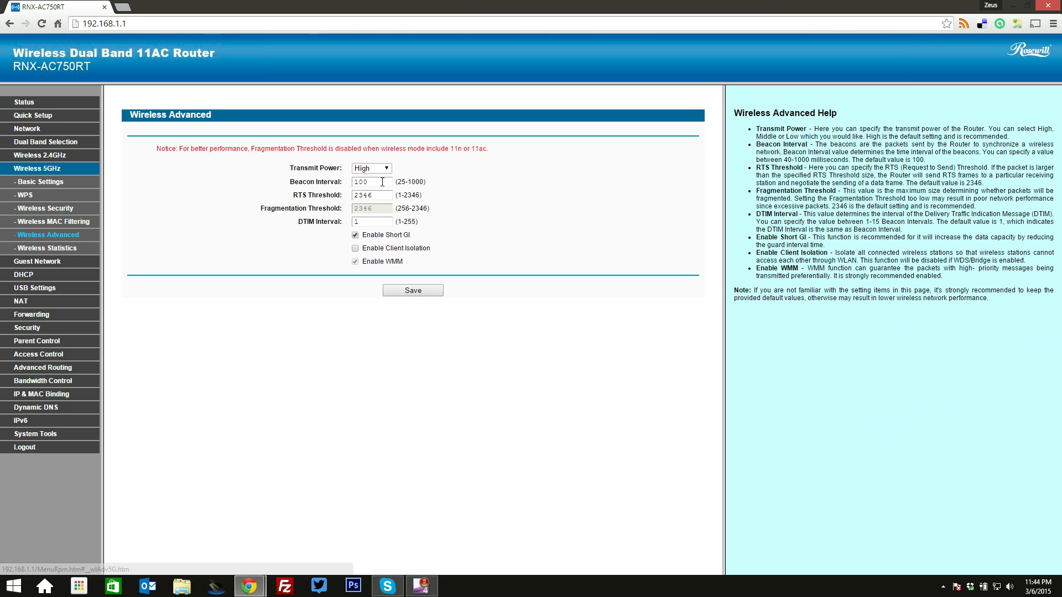
pyautogui.click(387, 169)
pyautogui.click(389, 175)
pyautogui.click(47, 248)
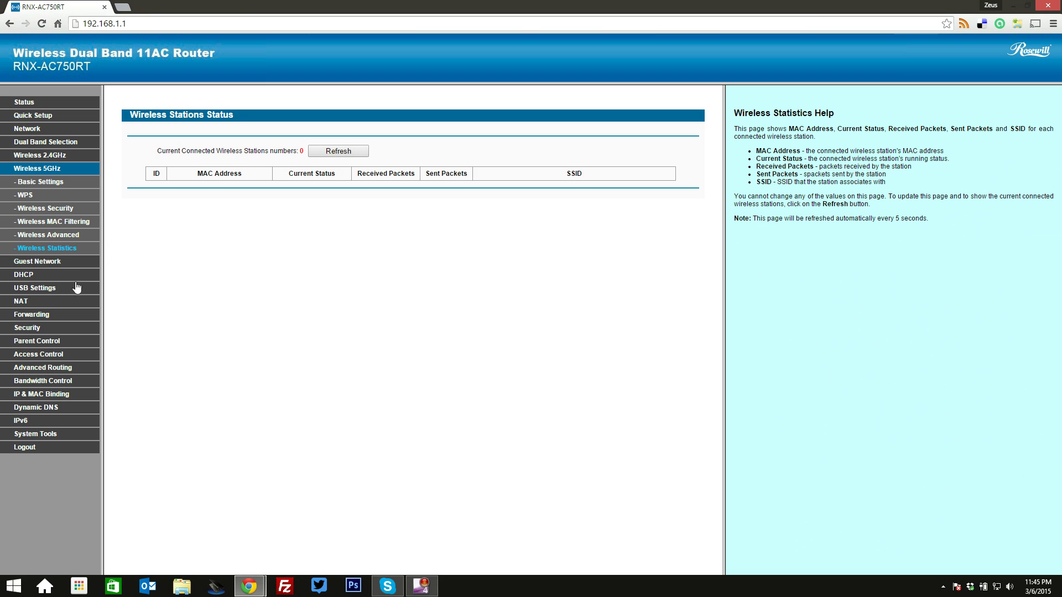
# Open the guest network settings and look over the guest access options for the local network and USB storage sharing
pyautogui.click(55, 262)
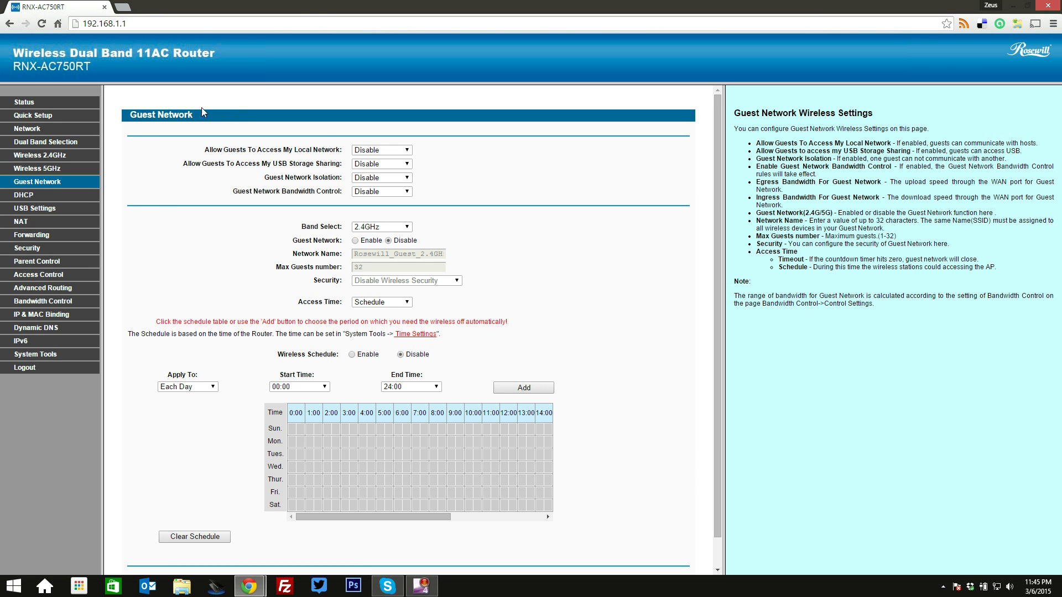
pyautogui.scroll(-1, 429, 142)
pyautogui.scroll(1, 442, 152)
pyautogui.scroll(-1, 458, 161)
pyautogui.scroll(1, 418, 205)
pyautogui.click(386, 153)
pyautogui.click(390, 162)
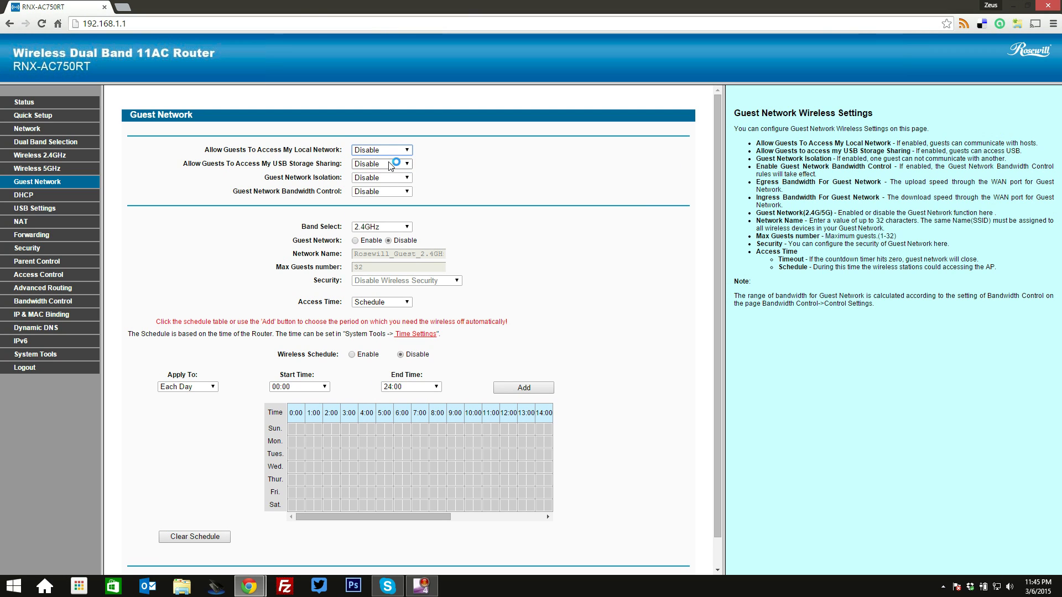
pyautogui.click(472, 167)
# Check which wireless bands can be selected for the guest network
pyautogui.scroll(-1, 497, 199)
pyautogui.click(407, 197)
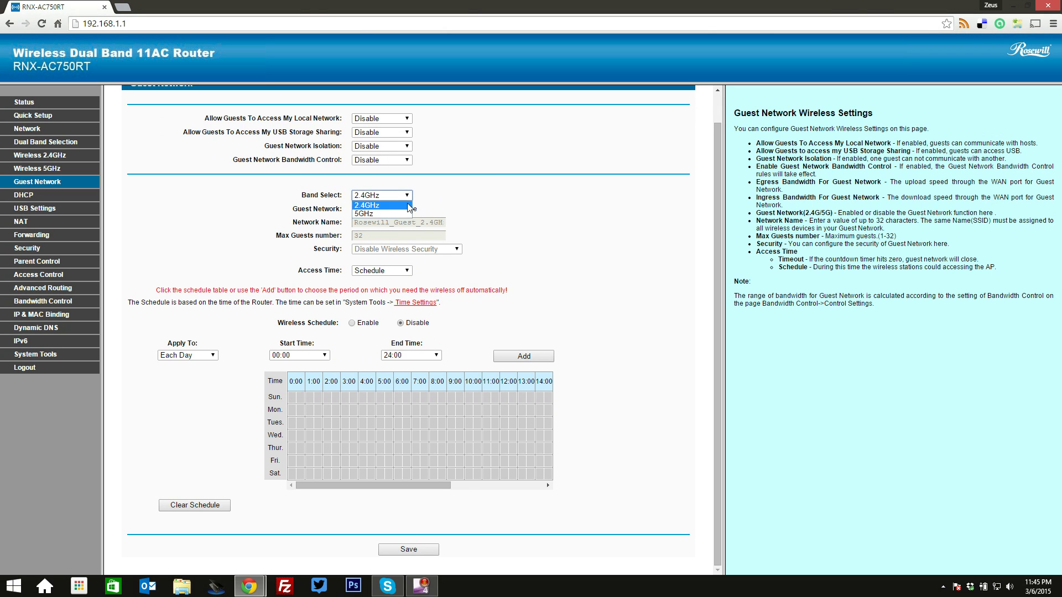
pyautogui.click(425, 198)
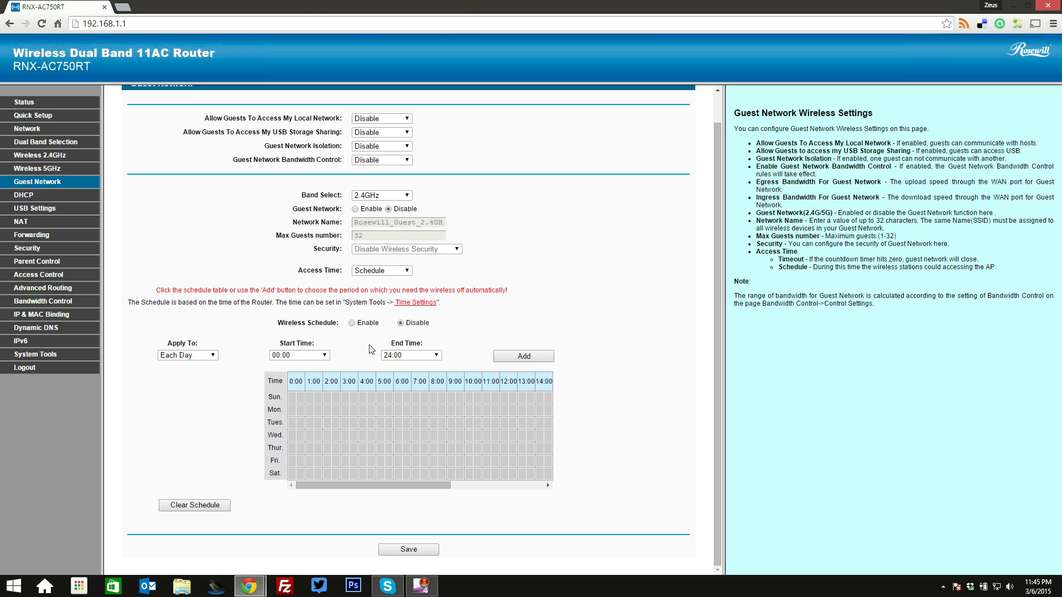
# Enable the guest network's wireless schedule and check the choices for the days it applies to and its start time
pyautogui.click(352, 323)
pyautogui.click(194, 355)
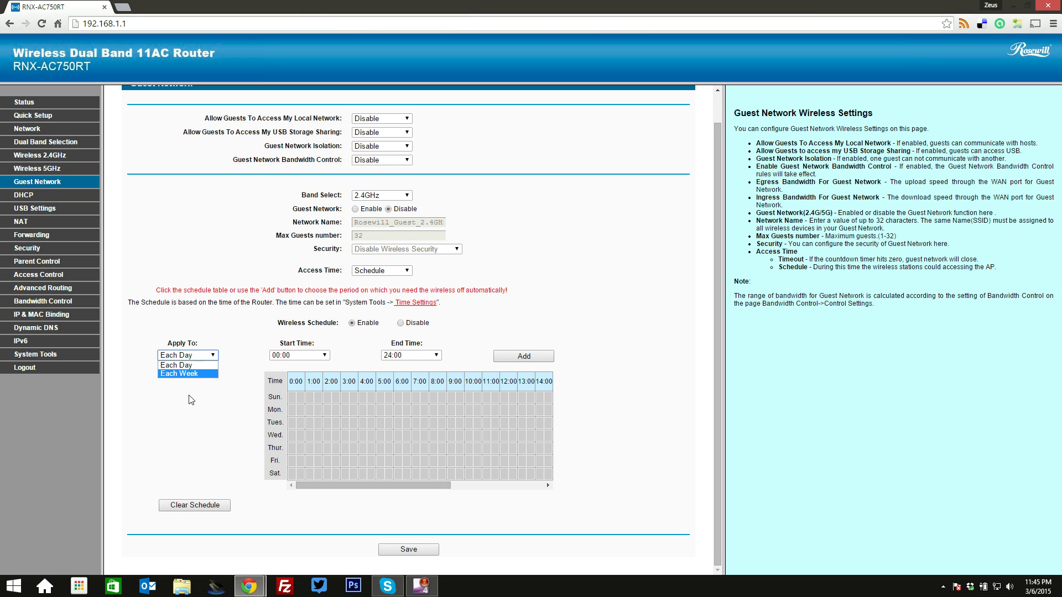
pyautogui.click(227, 357)
pyautogui.click(322, 356)
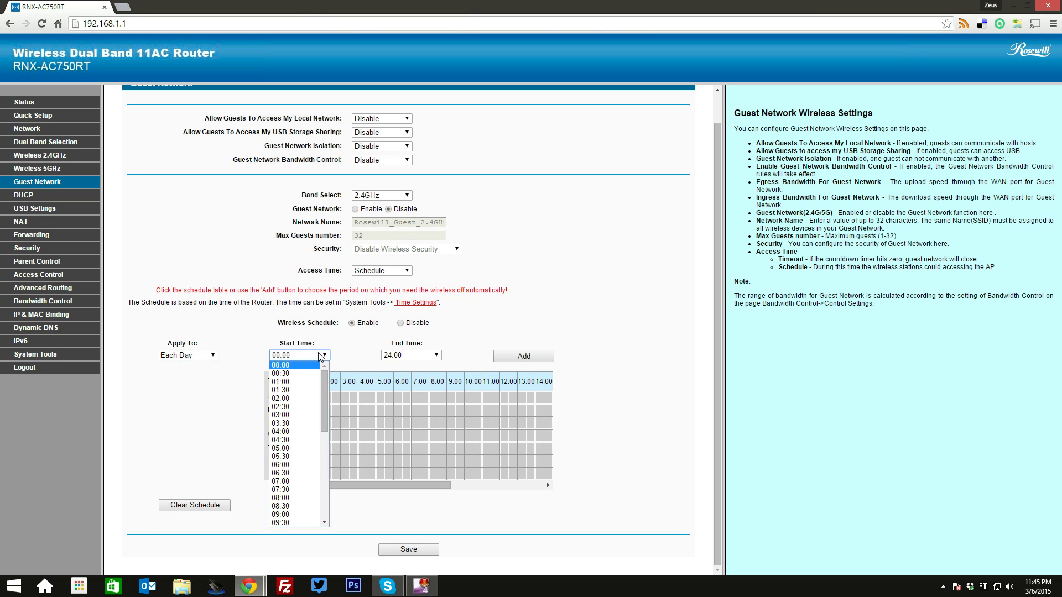
pyautogui.click(328, 356)
# Try marking several Tuesday time slots in the guest network schedule table, including 1:00 and 3:00, and clear them again
pyautogui.click(310, 423)
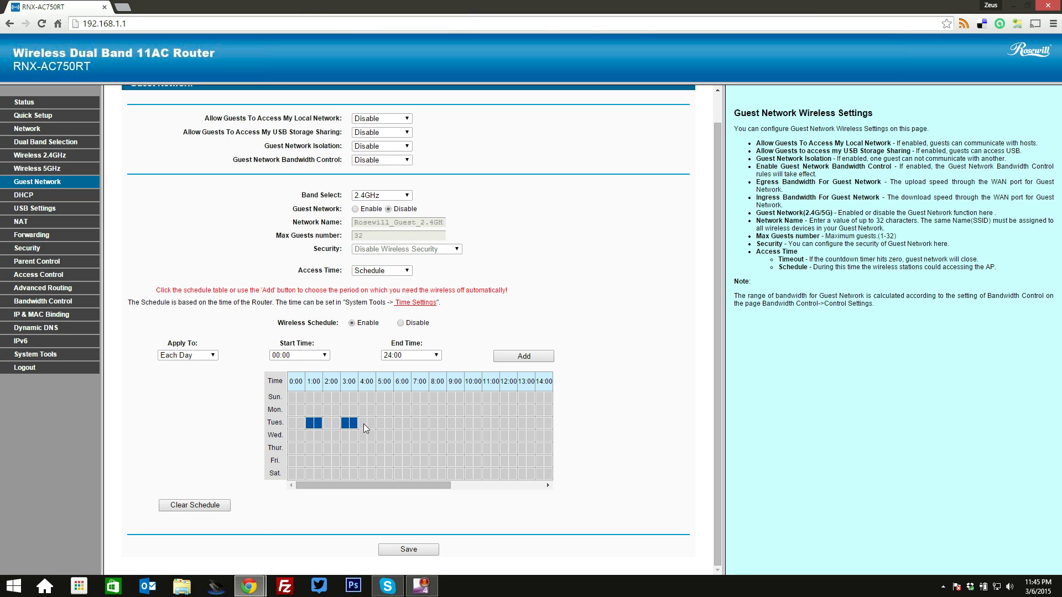
pyautogui.click(388, 423)
pyautogui.click(424, 424)
pyautogui.click(355, 426)
pyautogui.click(362, 427)
pyautogui.moveTo(443, 487)
pyautogui.mouseDown()
pyautogui.moveTo(487, 480)
pyautogui.moveTo(434, 478)
pyautogui.mouseUp()
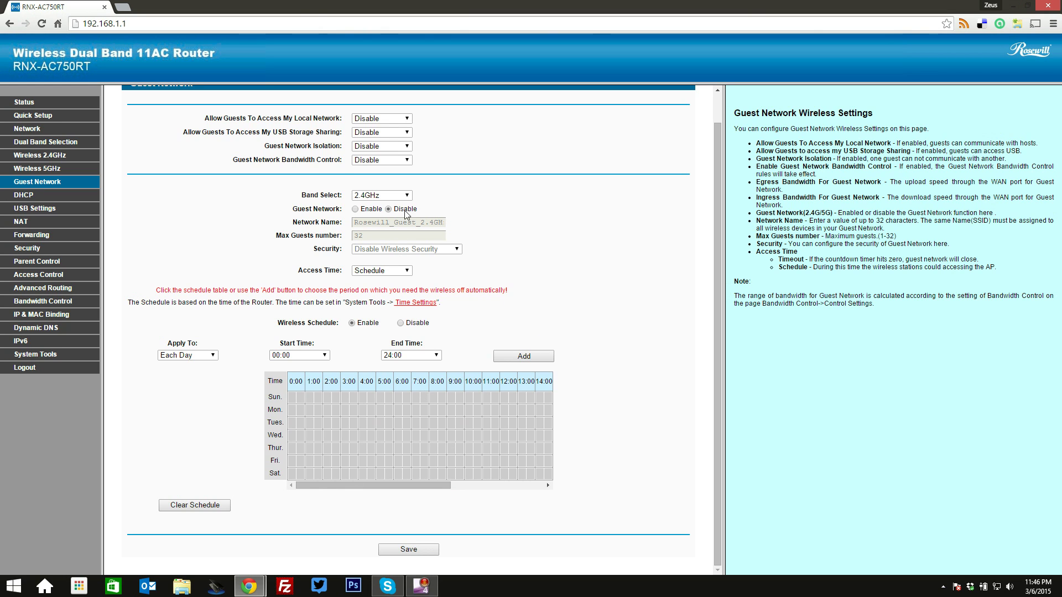
# Review the DHCP settings, the DHCP clients list and the address reservation page
pyautogui.click(39, 195)
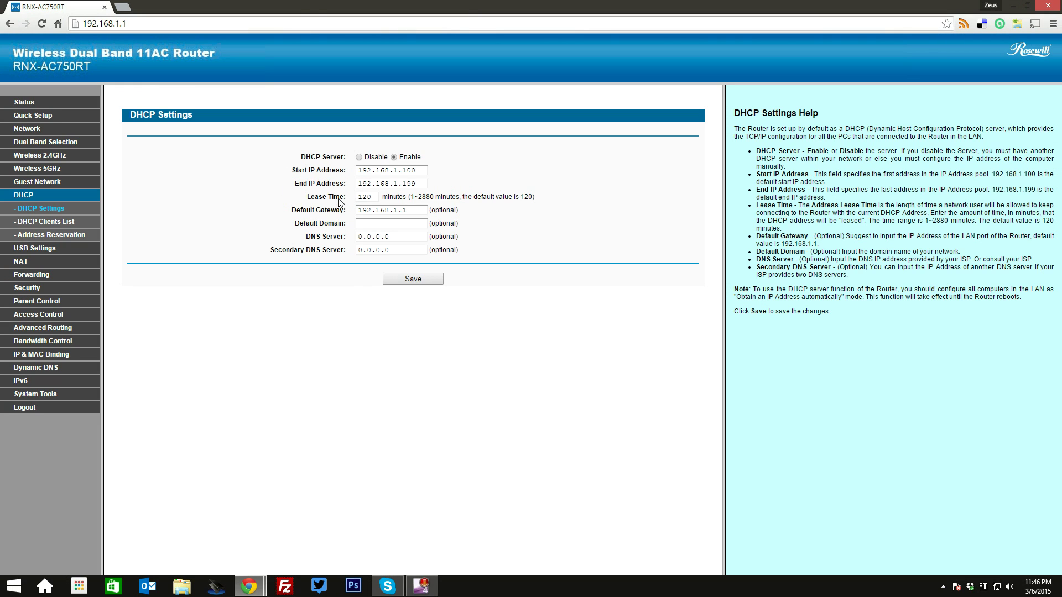
pyautogui.click(62, 224)
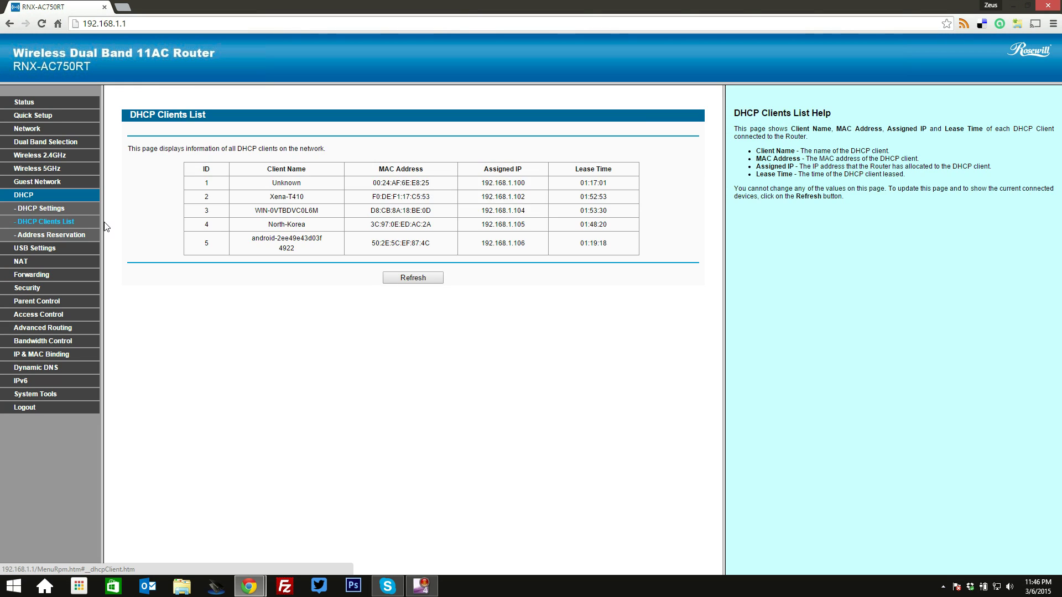
pyautogui.click(89, 238)
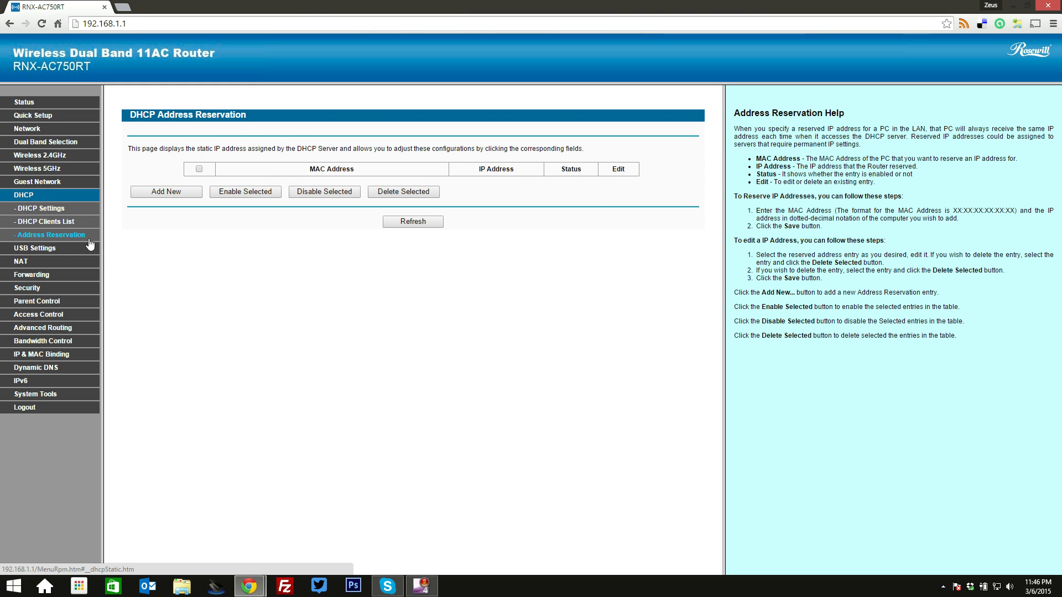
# Review the USB settings pages, from mass storage and user accounts through storage sharing and FTP server to media server
pyautogui.click(42, 248)
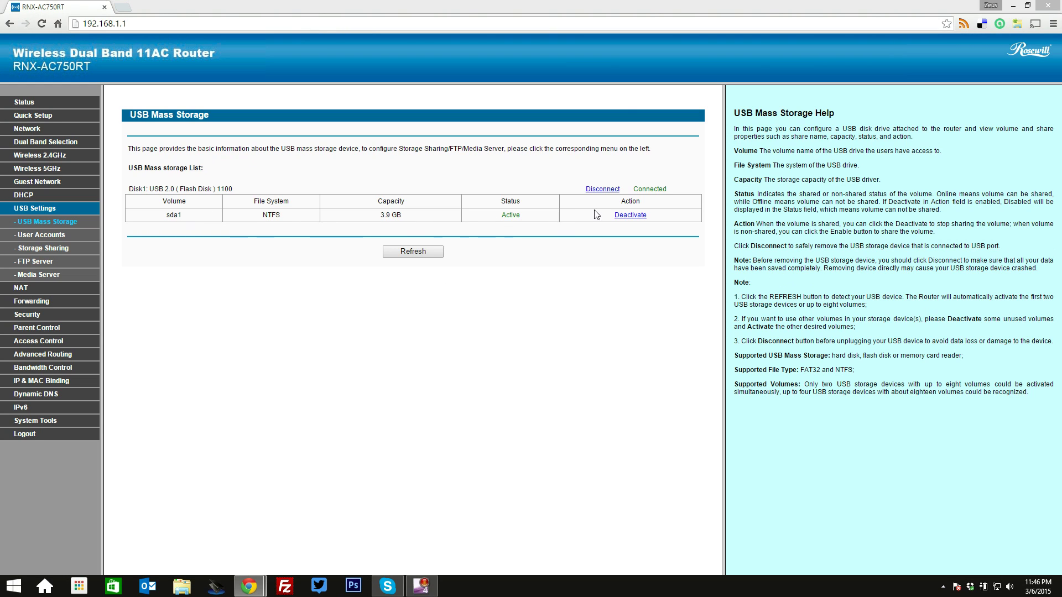
pyautogui.click(47, 238)
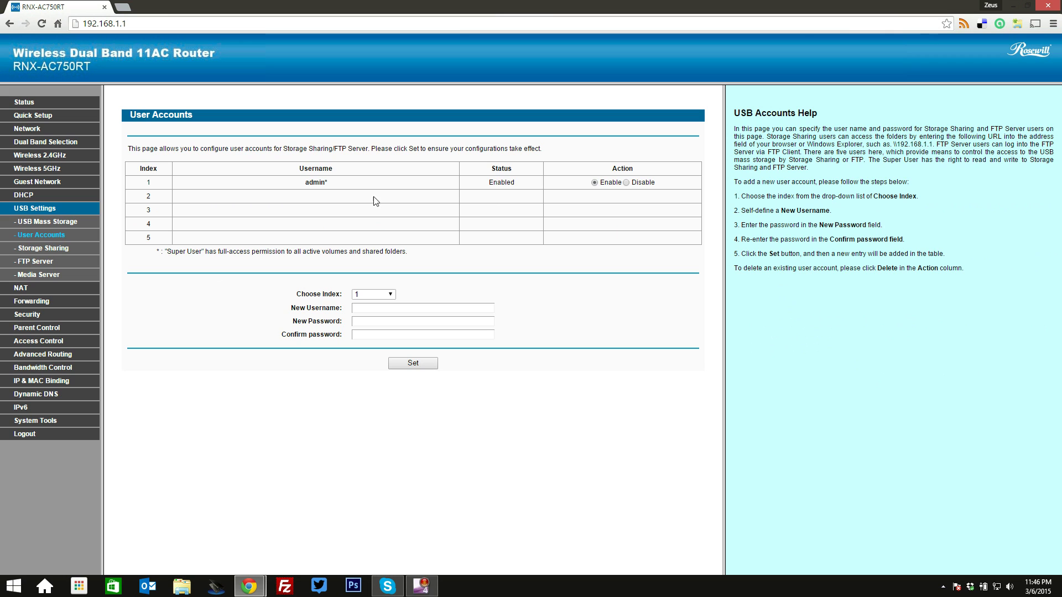
pyautogui.click(47, 249)
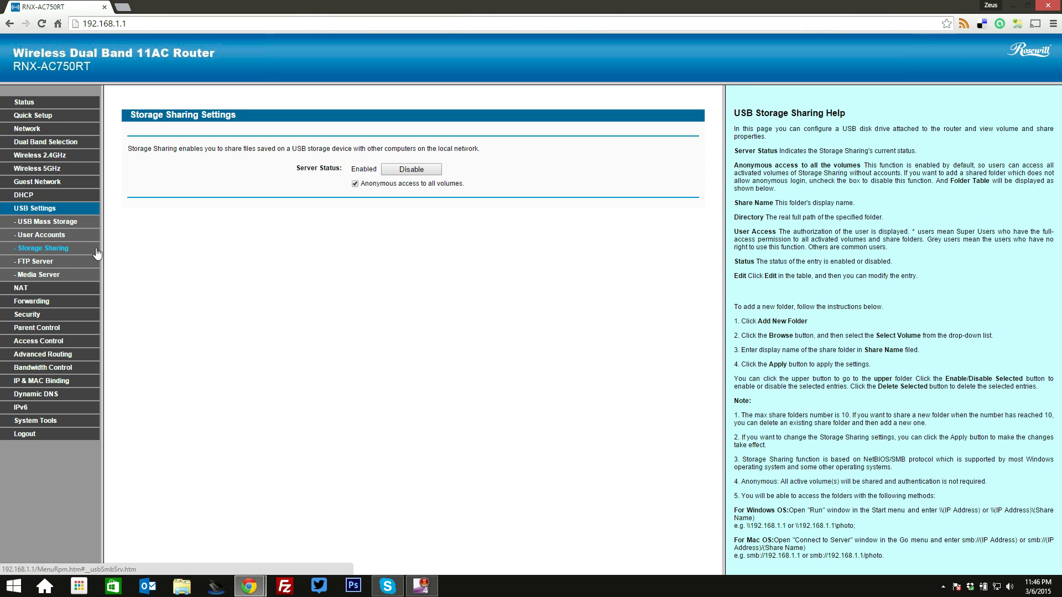
pyautogui.click(77, 261)
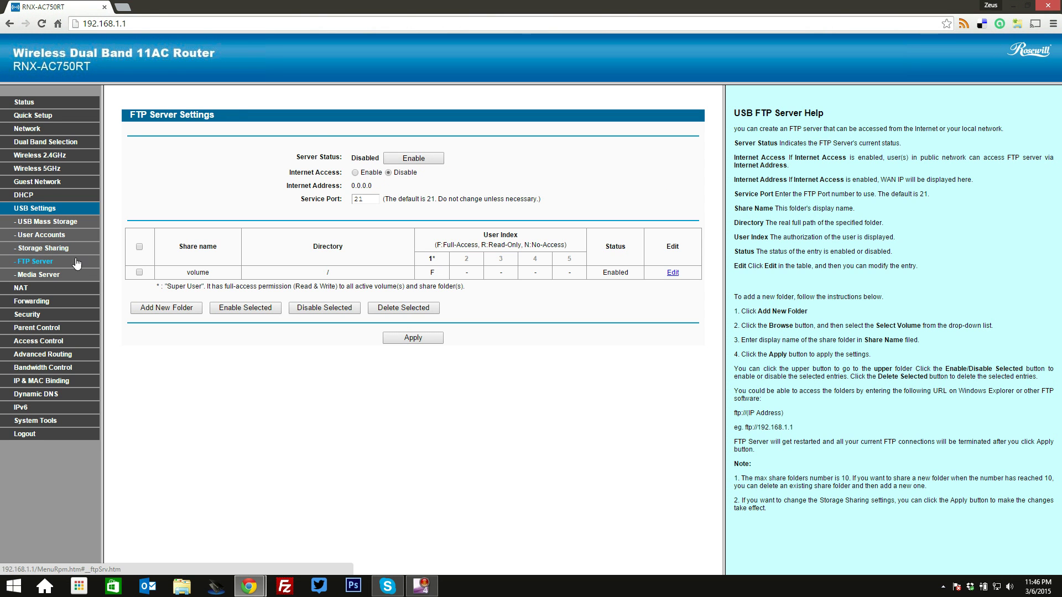
pyautogui.click(47, 275)
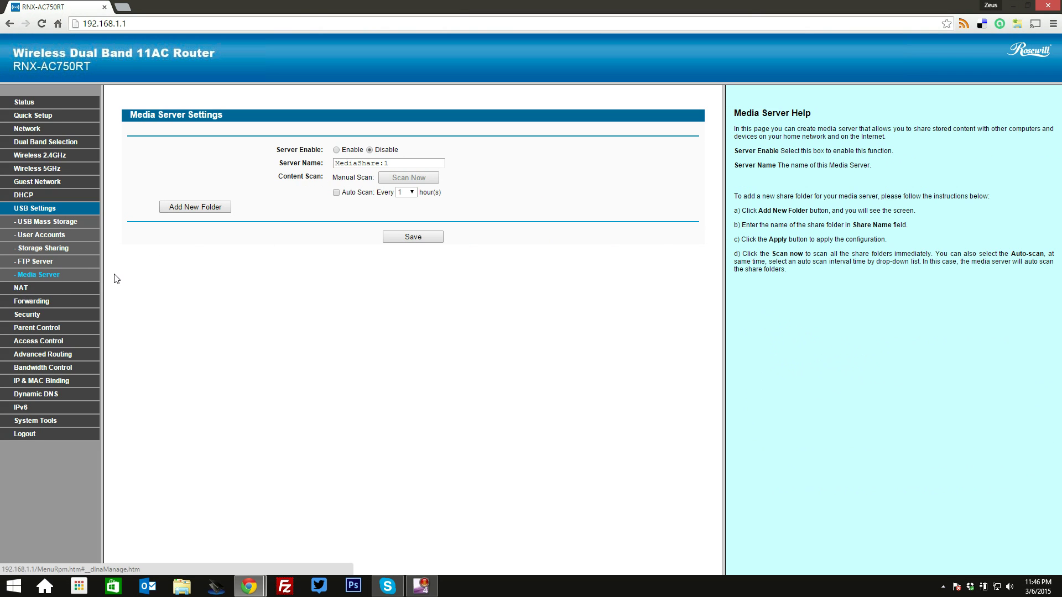
# View the NAT control page with its NAT and hardware NAT status options
pyautogui.click(21, 289)
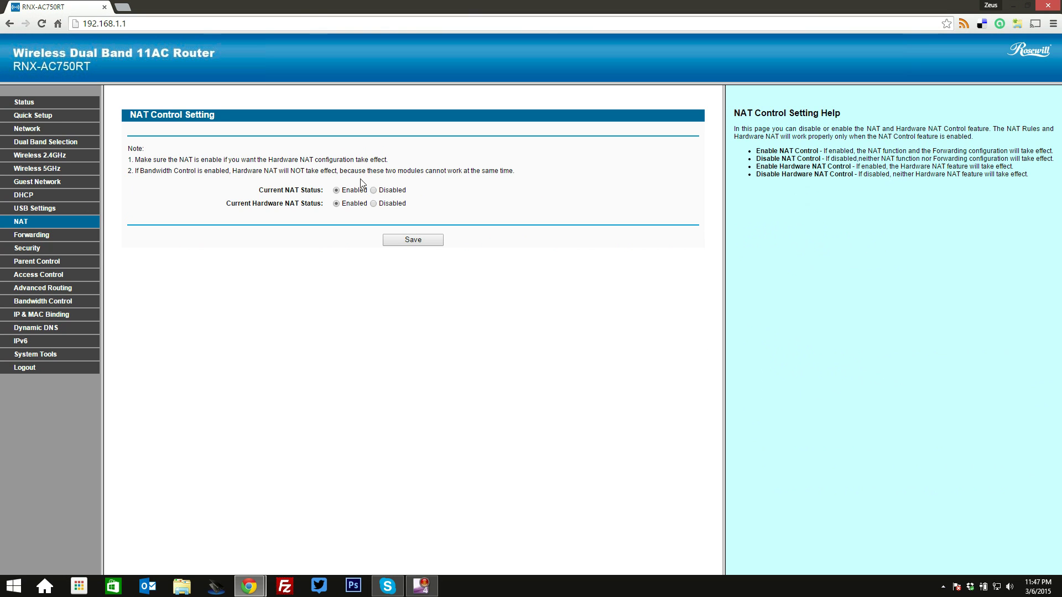
pyautogui.moveTo(406, 204); pyautogui.dragTo(123, 117)
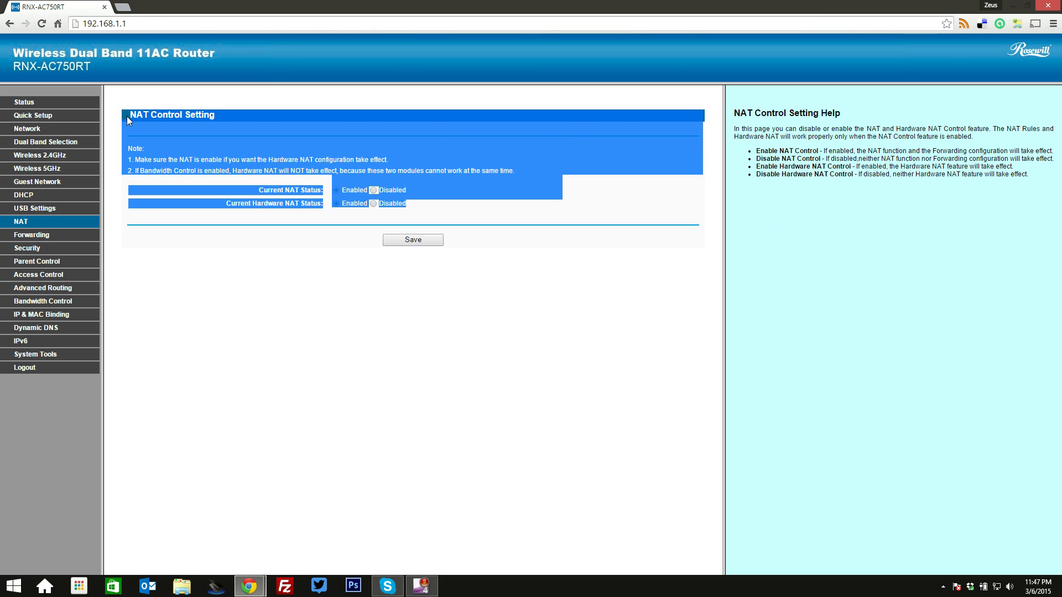
pyautogui.click(127, 116)
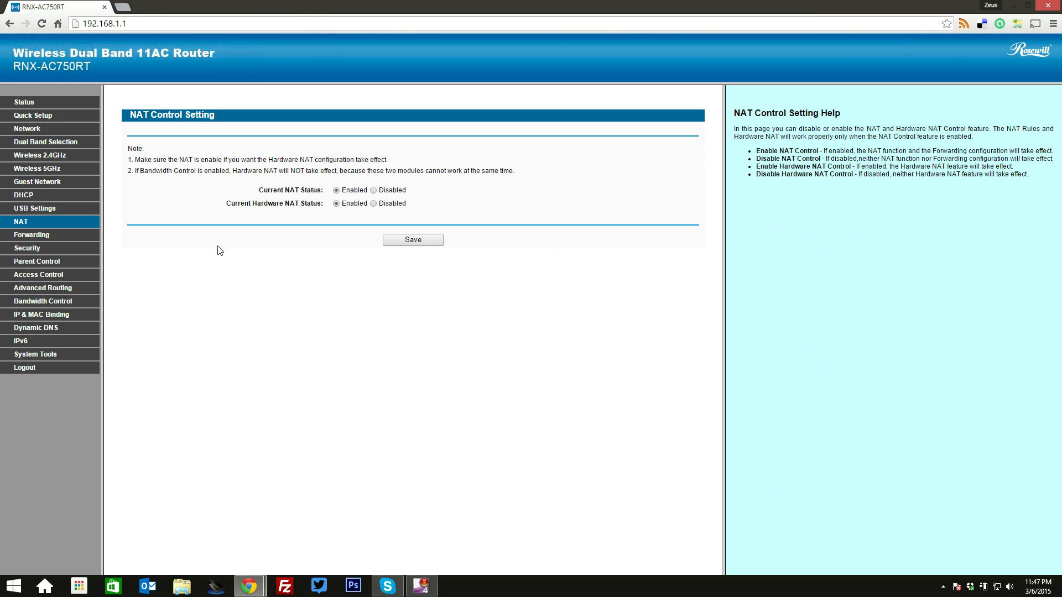
# Look through the forwarding pages for virtual server and port triggering, and examine the UPnP settings list
pyautogui.click(31, 236)
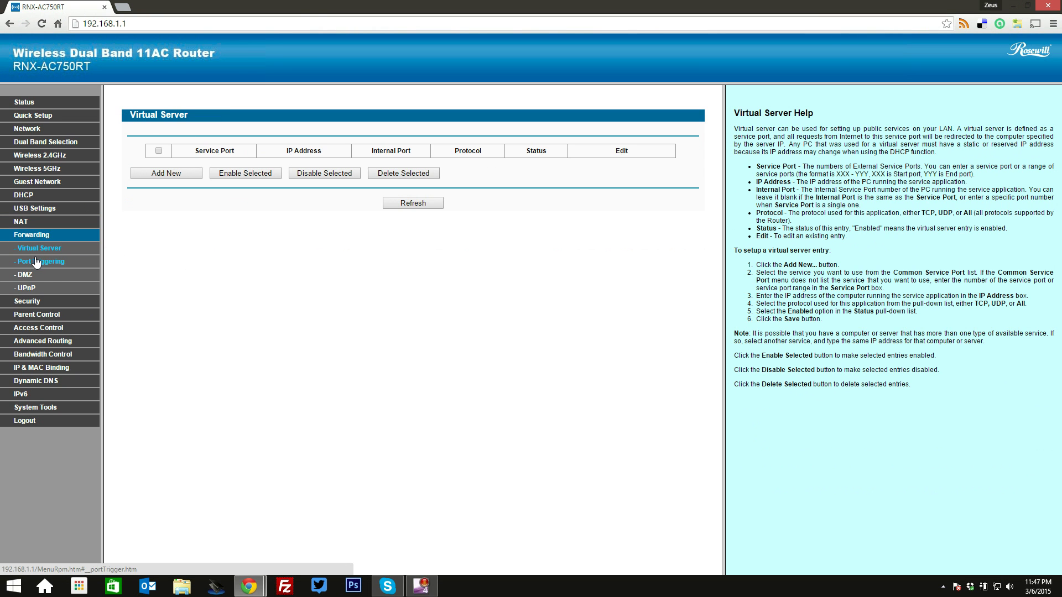
pyautogui.click(46, 263)
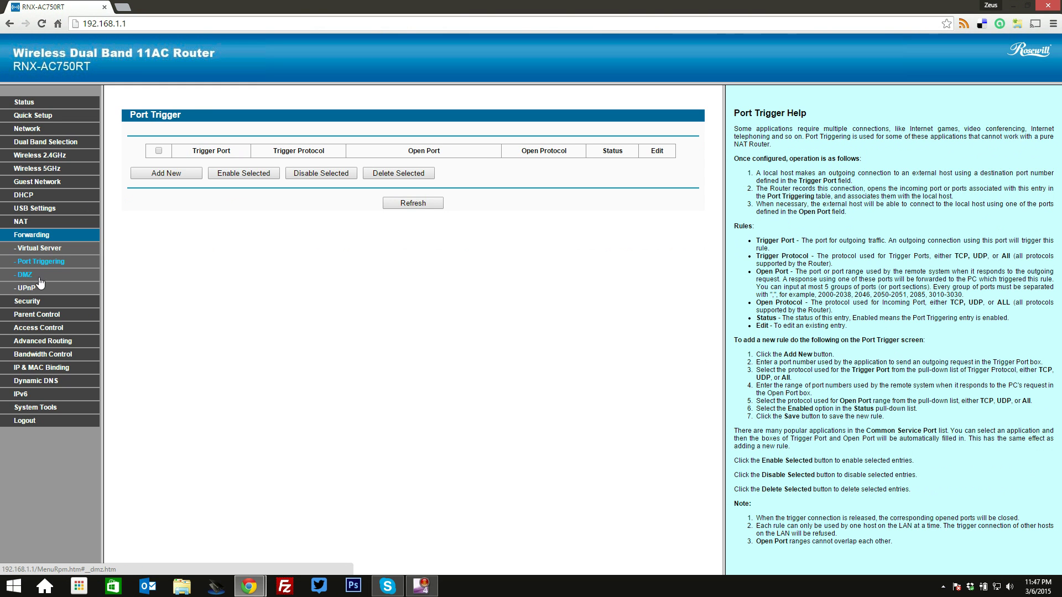
pyautogui.click(30, 301)
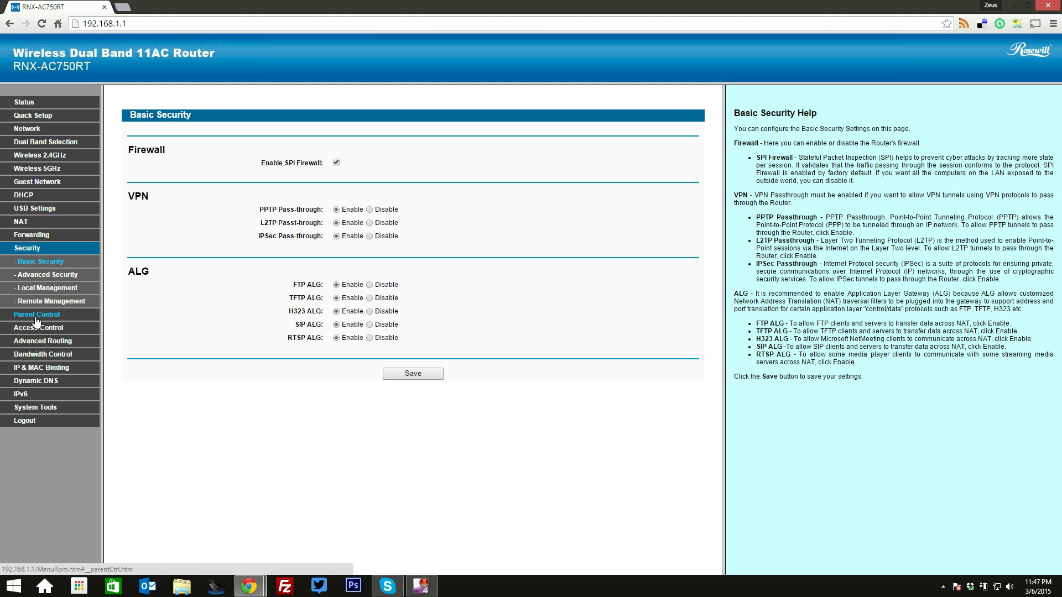
pyautogui.click(31, 236)
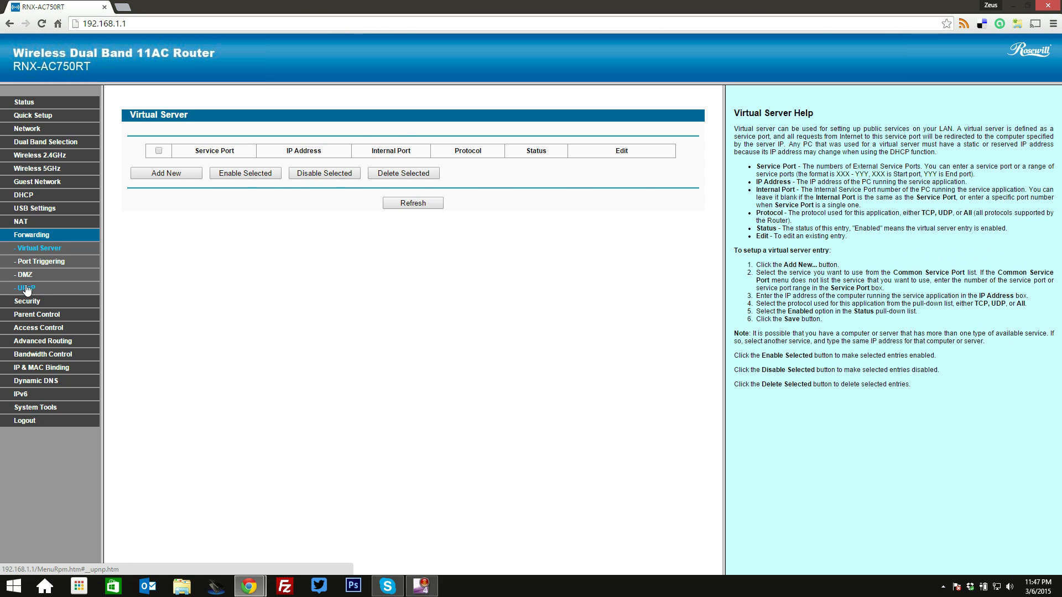
pyautogui.click(26, 289)
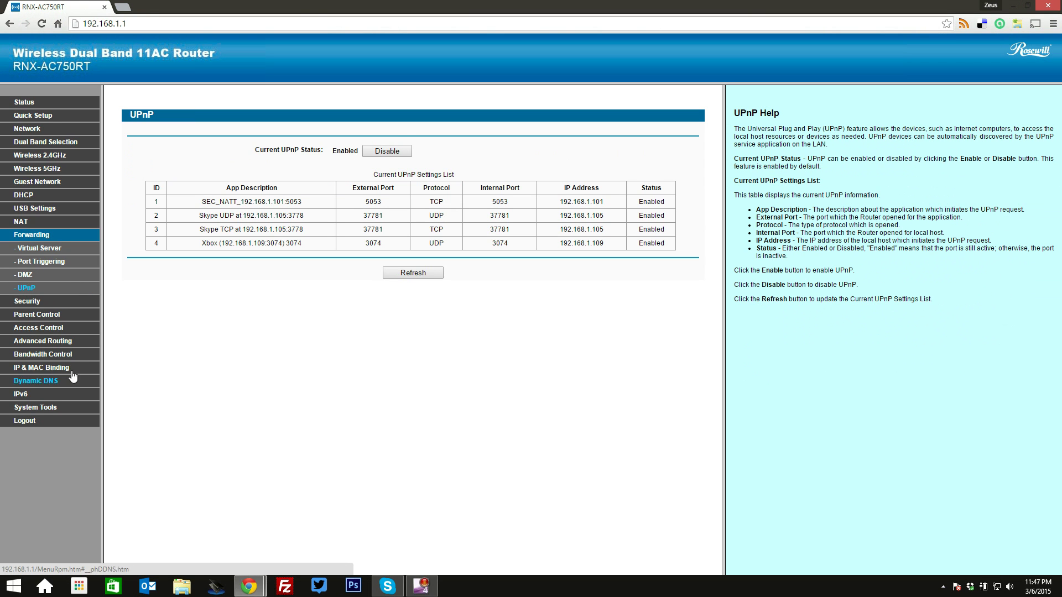
# Review the security pages, from basic and advanced security to local and remote management
pyautogui.click(35, 303)
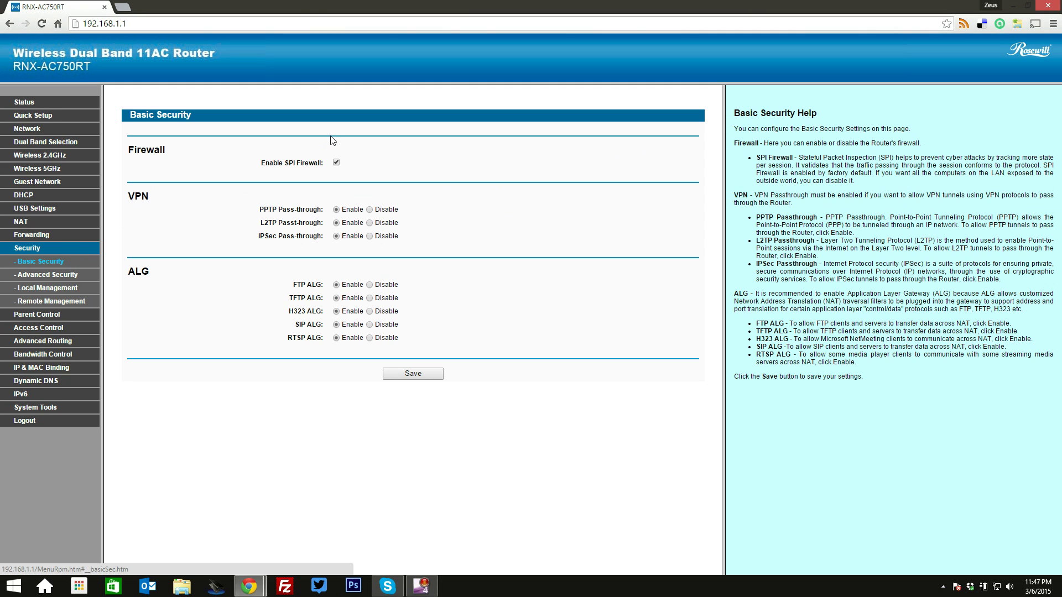
pyautogui.click(72, 275)
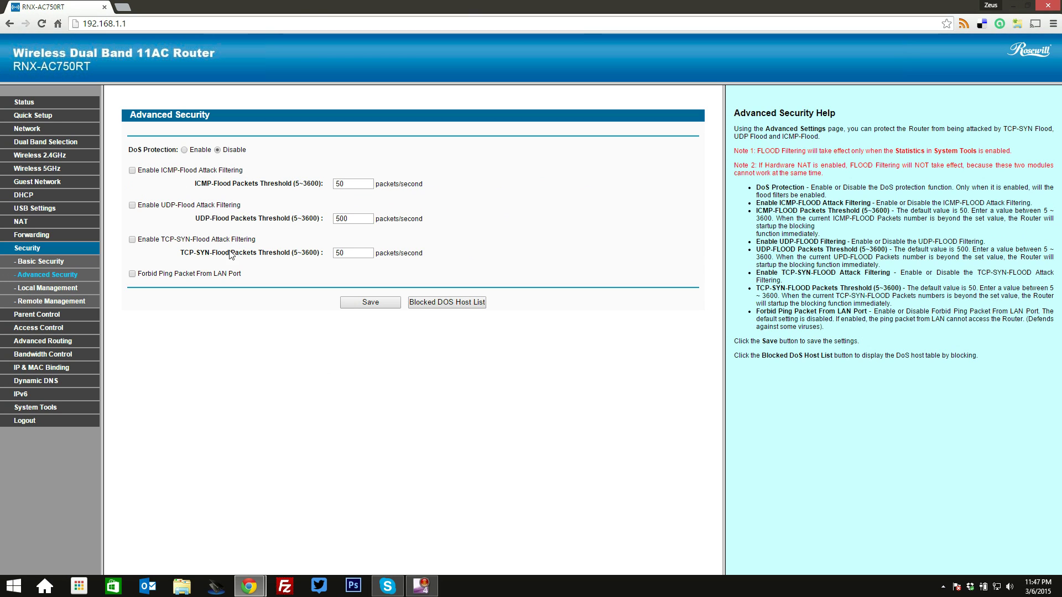
pyautogui.click(22, 288)
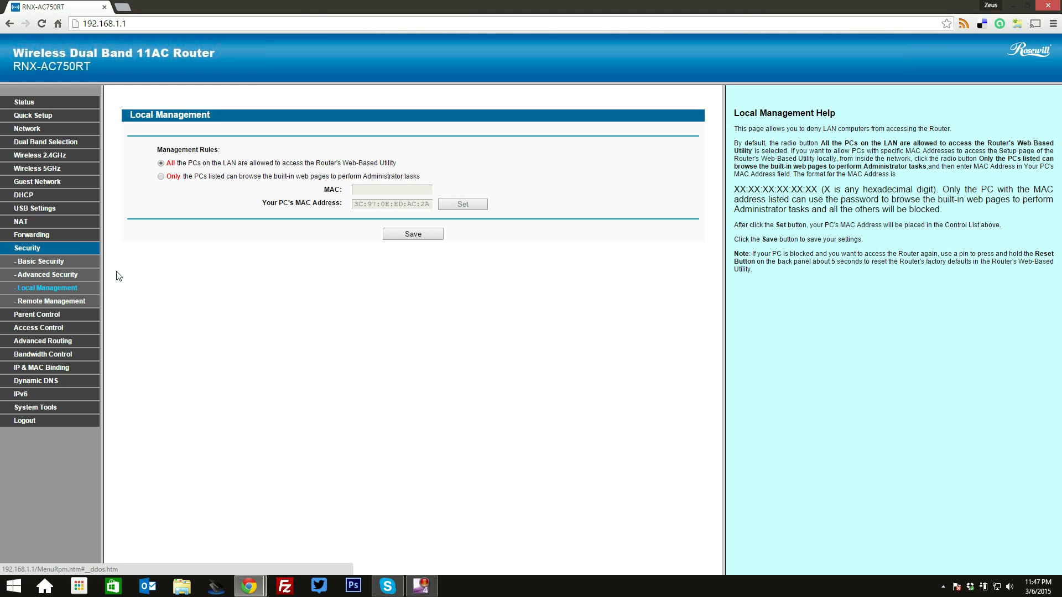
pyautogui.click(51, 303)
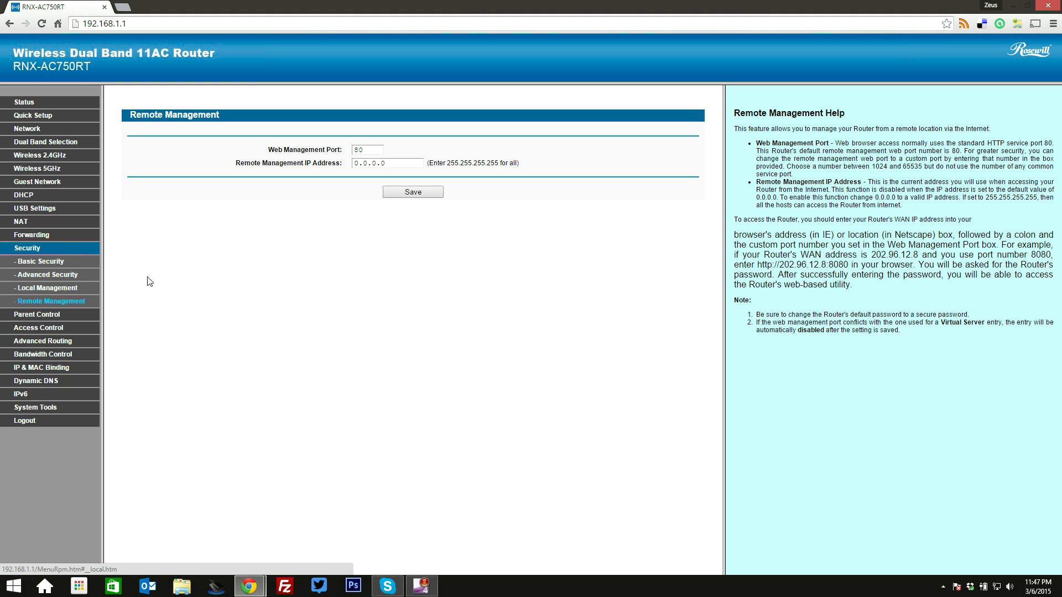
# Open the parental control page and look over its MAC address, schedule and URL sections
pyautogui.click(81, 316)
pyautogui.scroll(-1, 128, 198)
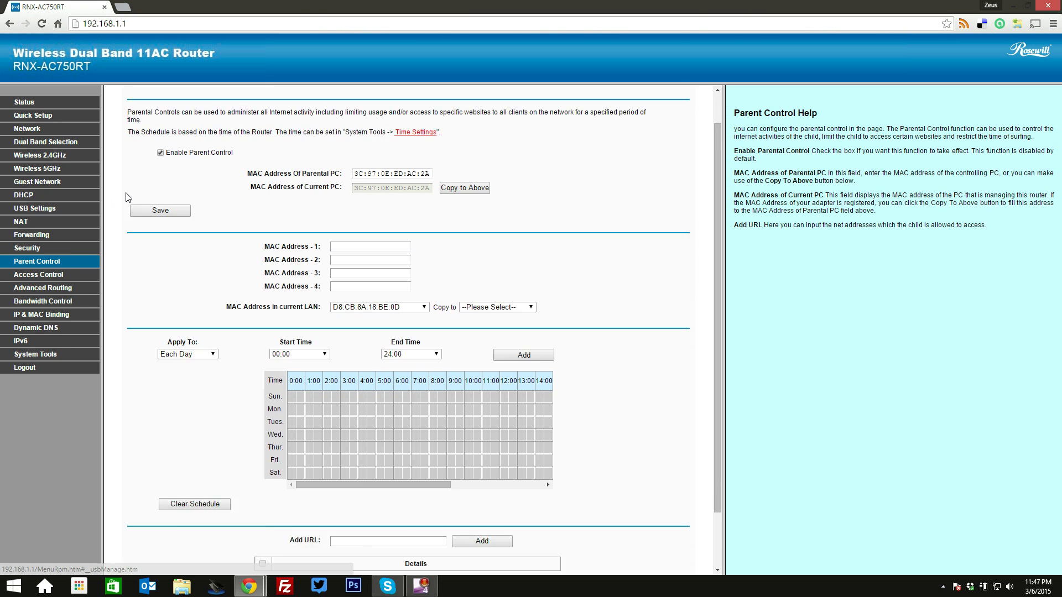
pyautogui.scroll(-1, 128, 198)
pyautogui.scroll(2, 119, 224)
pyautogui.scroll(-1, 225, 293)
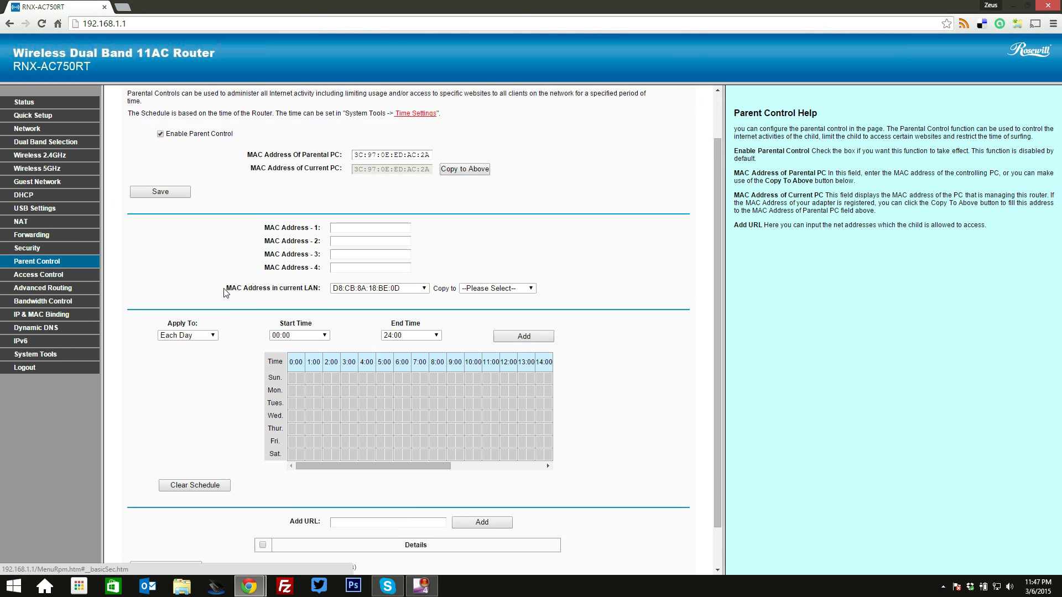
# Mark Tuesday from 0:00 to 3:00 and Sunday slots at 2:00, 4:00 and 5:00 in the parental control schedule
pyautogui.scroll(-1, 225, 293)
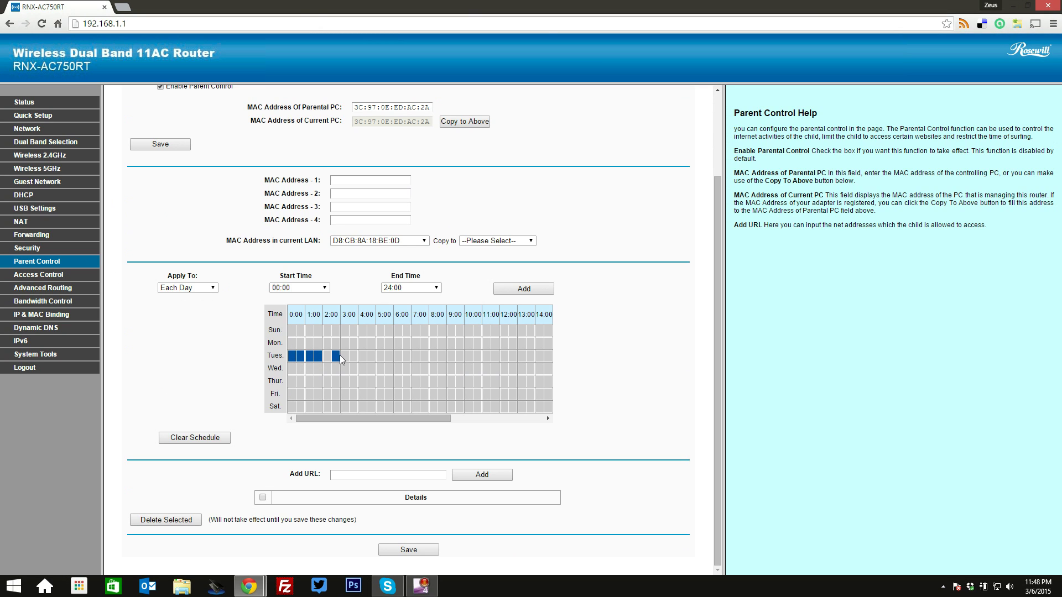
pyautogui.moveTo(324, 331); pyautogui.dragTo(339, 333)
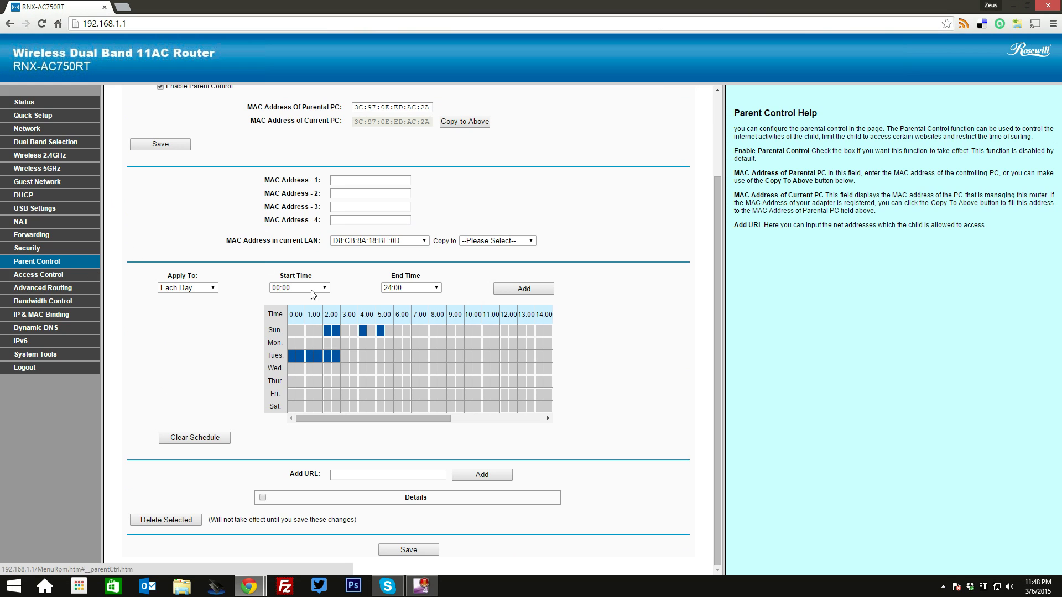
pyautogui.scroll(3, 529, 288)
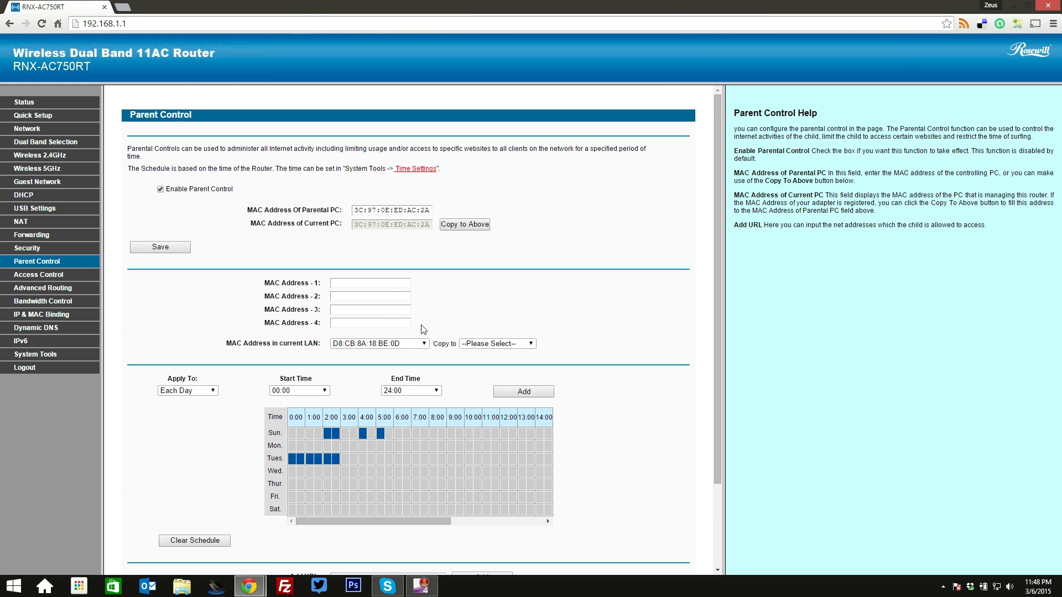
# Examine the four MAC address fields for controlled devices and the remaining parental control options
pyautogui.moveTo(423, 330); pyautogui.dragTo(453, 334)
pyautogui.click(213, 282)
pyautogui.click(455, 334)
pyautogui.moveTo(266, 284); pyautogui.dragTo(413, 328)
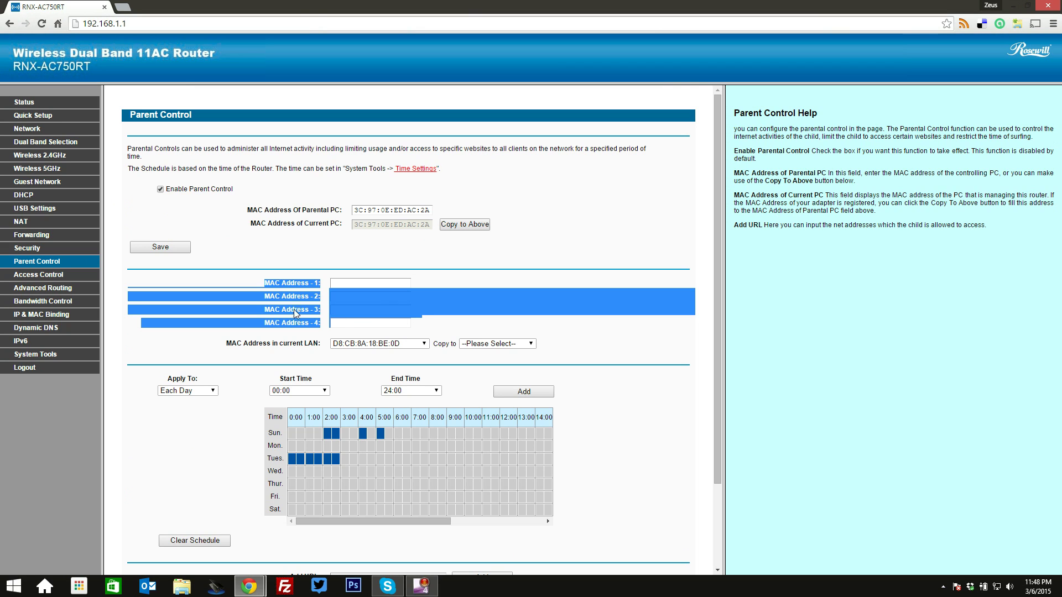
pyautogui.click(241, 286)
pyautogui.scroll(-3, 263, 285)
pyautogui.scroll(2, 252, 282)
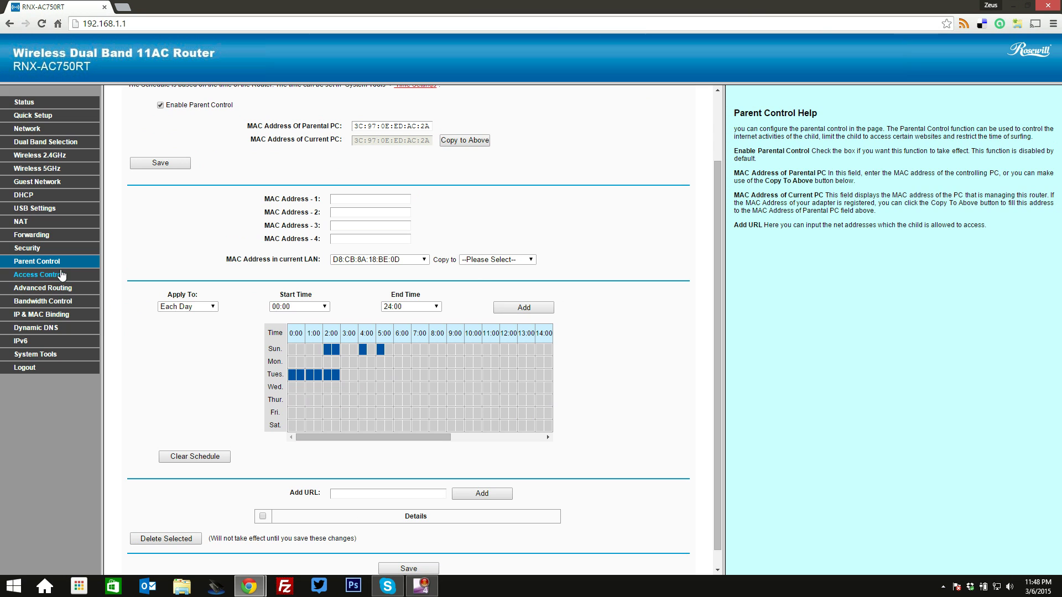
# Check the end of the parental control page and review the access control rule, host, target and schedule pages
pyautogui.scroll(-1, 355, 460)
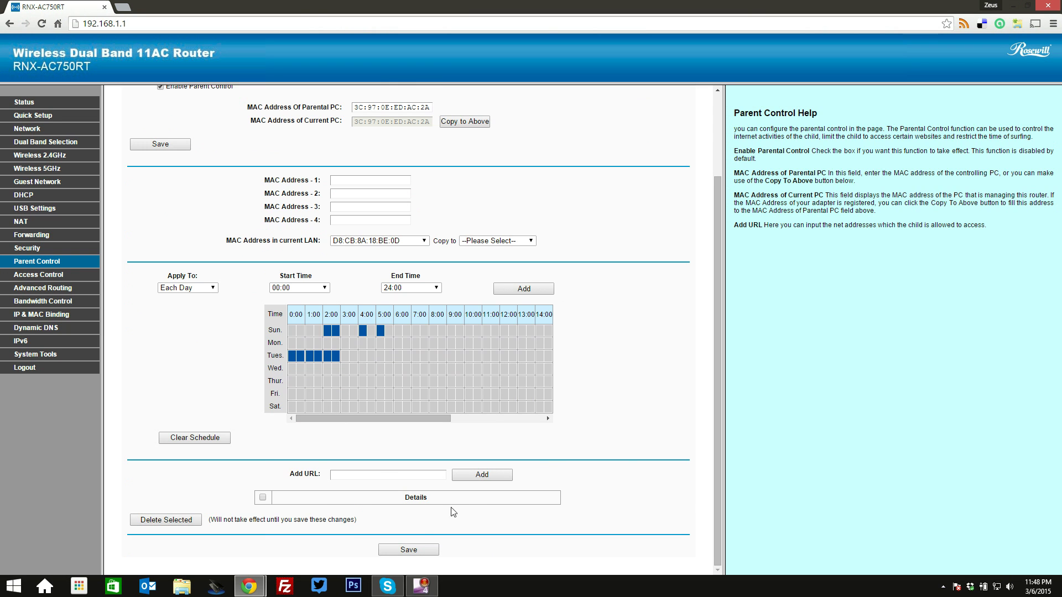
pyautogui.click(44, 275)
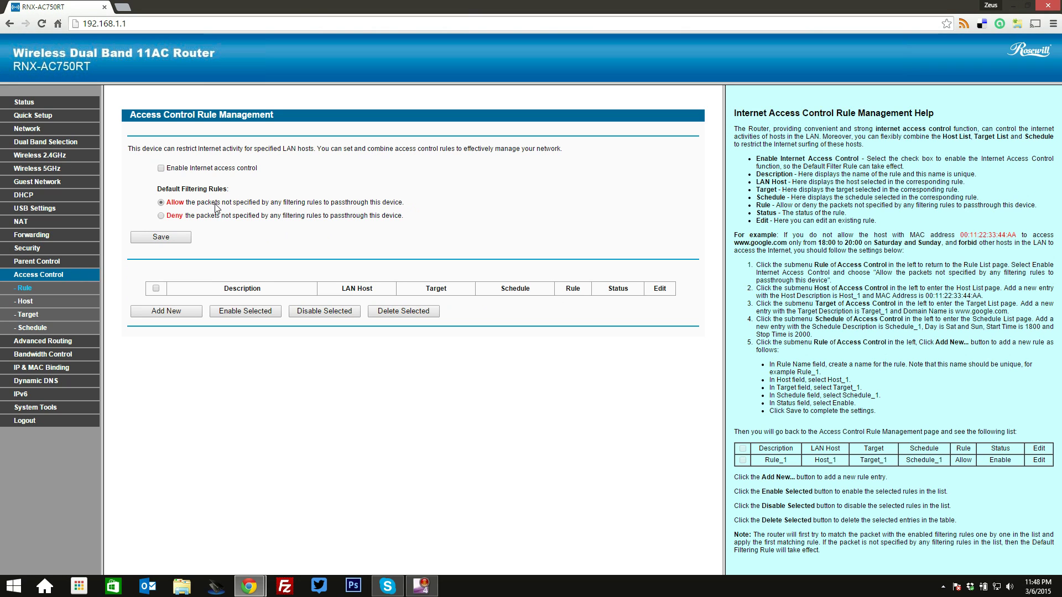
pyautogui.click(24, 301)
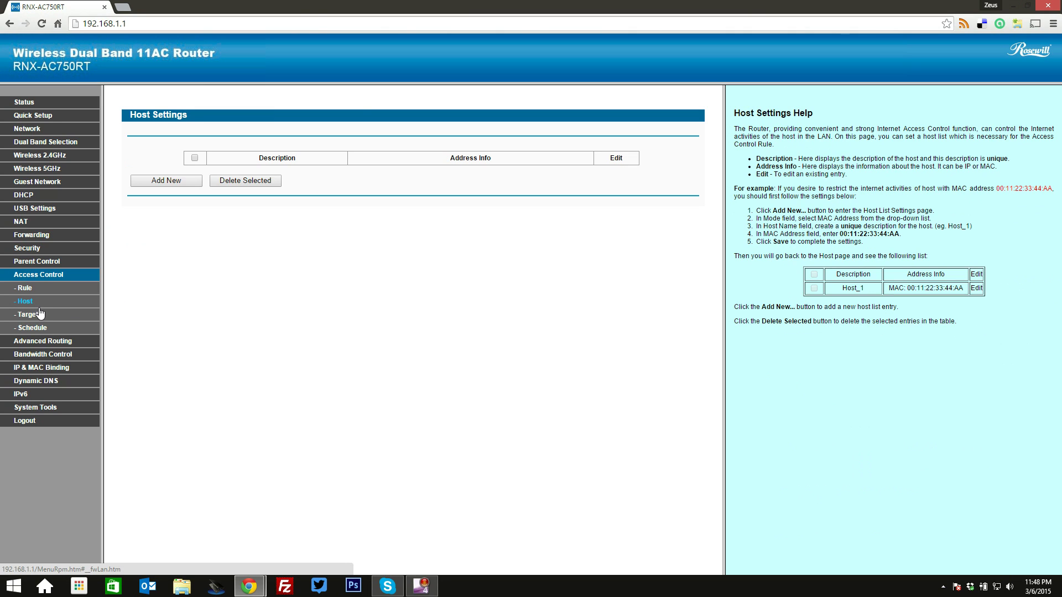
pyautogui.click(31, 315)
pyautogui.click(58, 327)
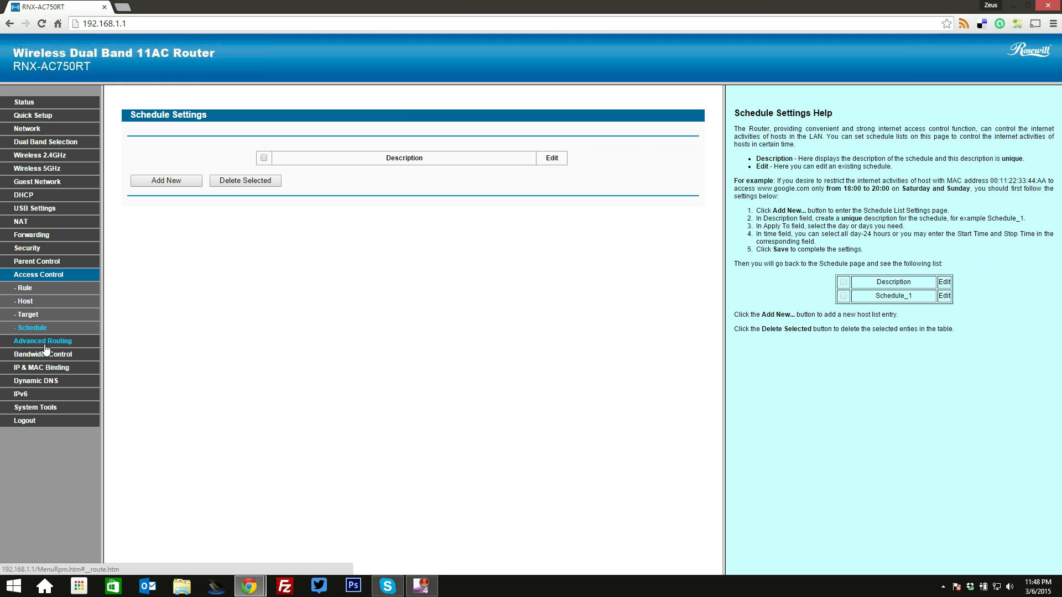
# Review the static route page with its help text and the bandwidth control page's egress and ingress bandwidth fields
pyautogui.click(46, 343)
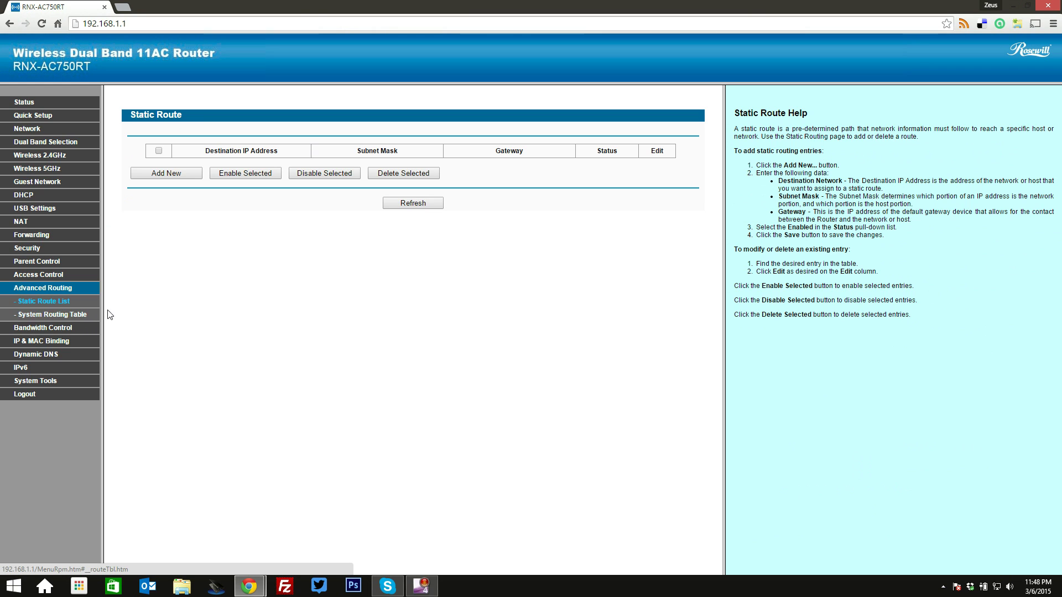
pyautogui.moveTo(735, 114); pyautogui.dragTo(940, 325)
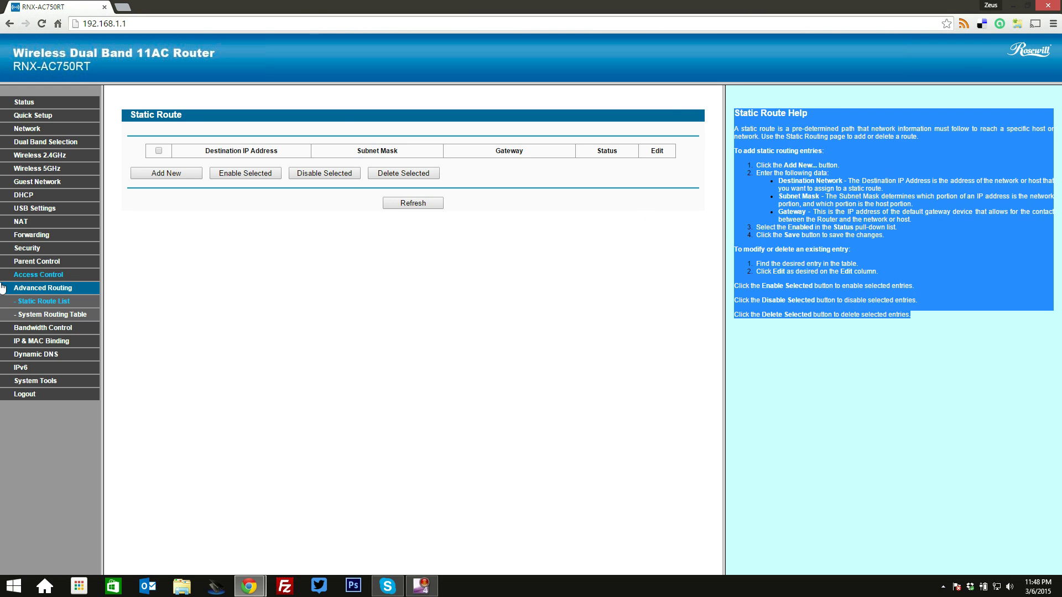
pyautogui.click(44, 328)
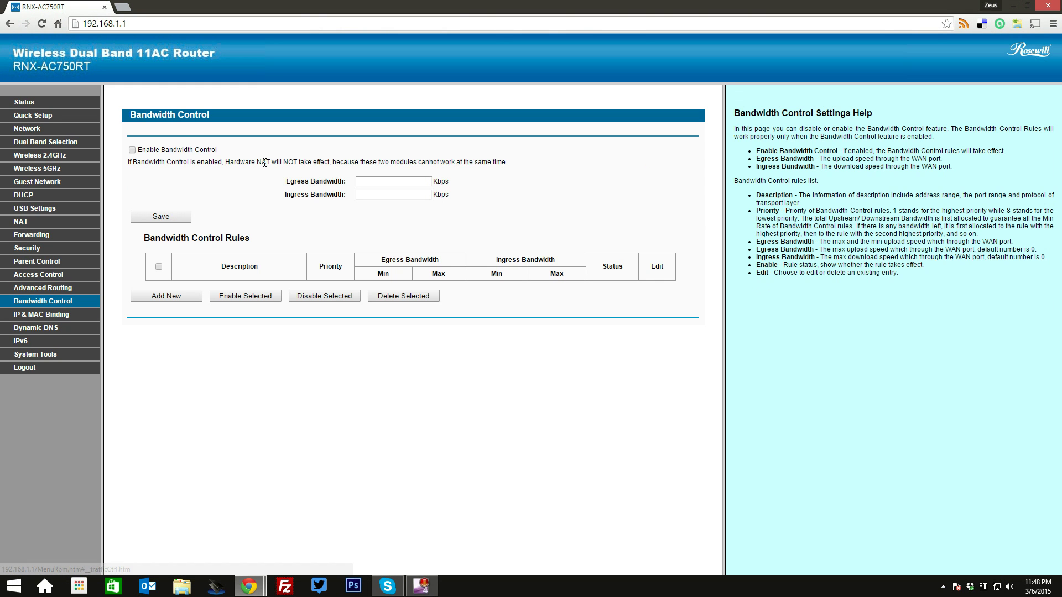
pyautogui.click(372, 186)
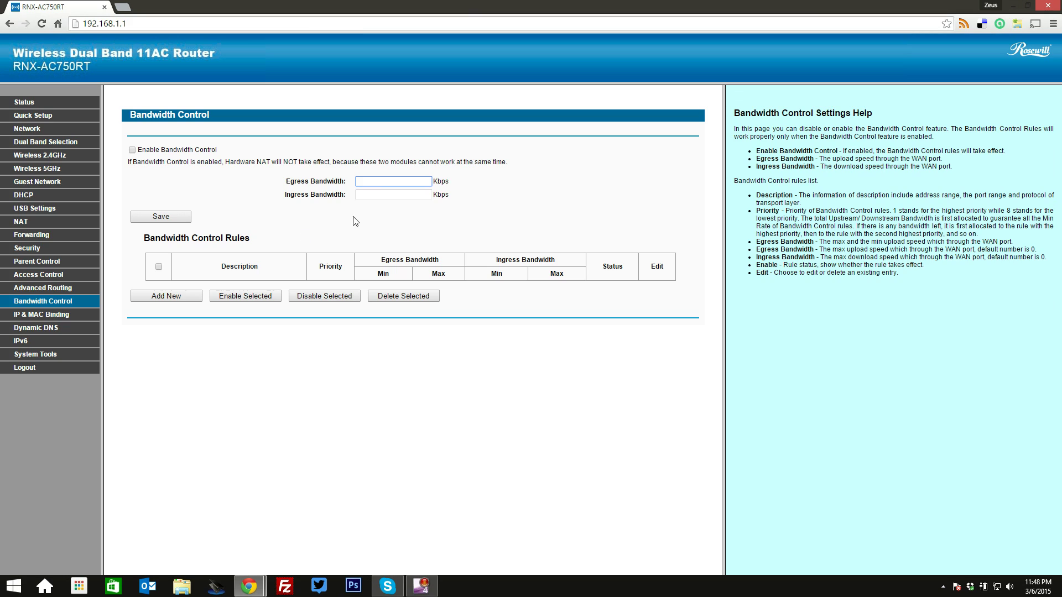
pyautogui.click(368, 198)
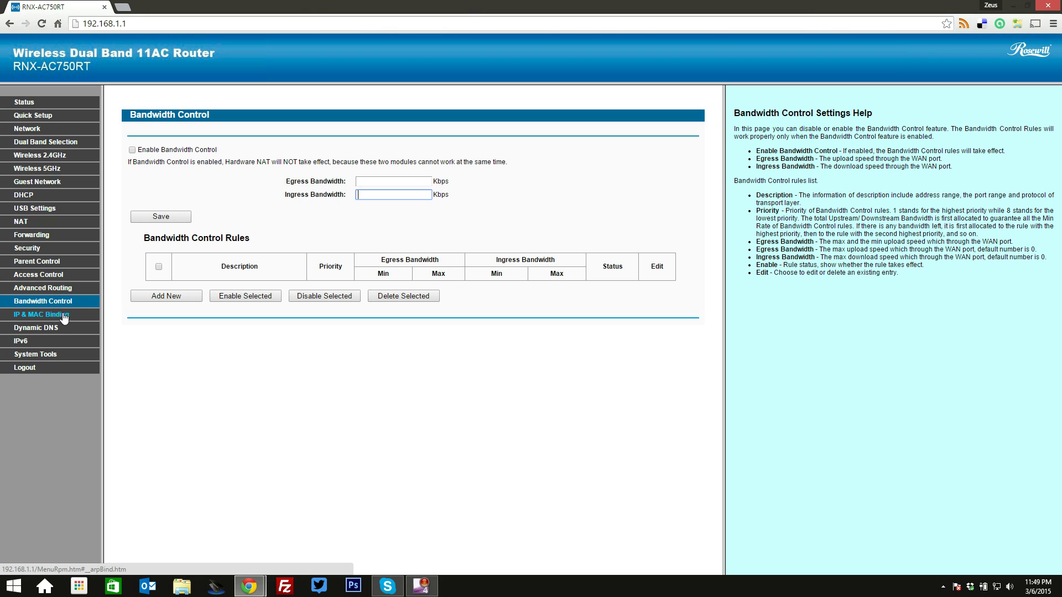
pyautogui.click(381, 181)
# Review the IP and MAC binding settings, the ARP list and the dynamic DNS page
pyautogui.click(55, 318)
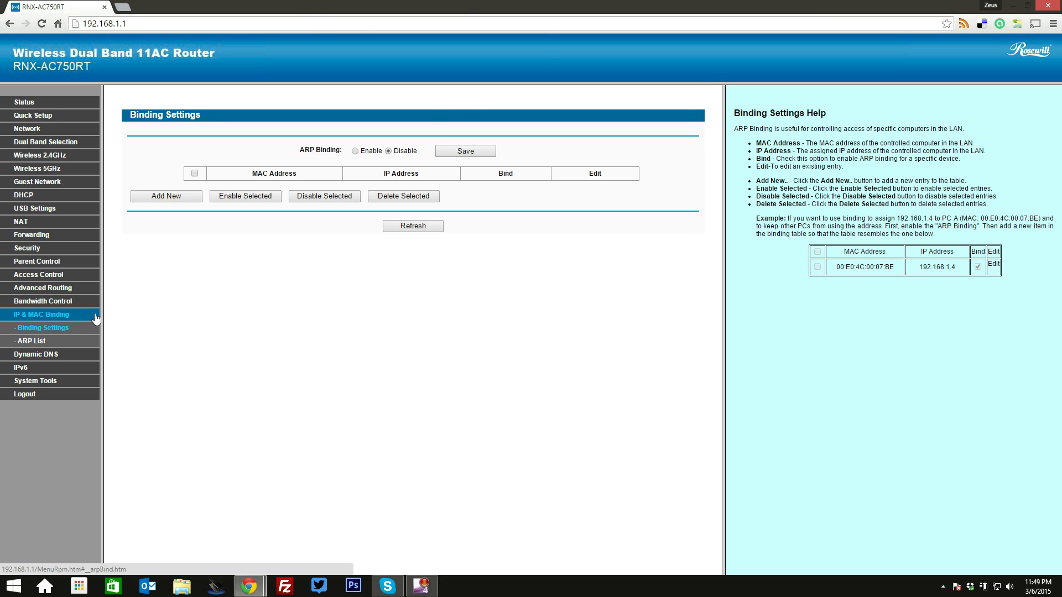
pyautogui.click(41, 341)
pyautogui.click(44, 355)
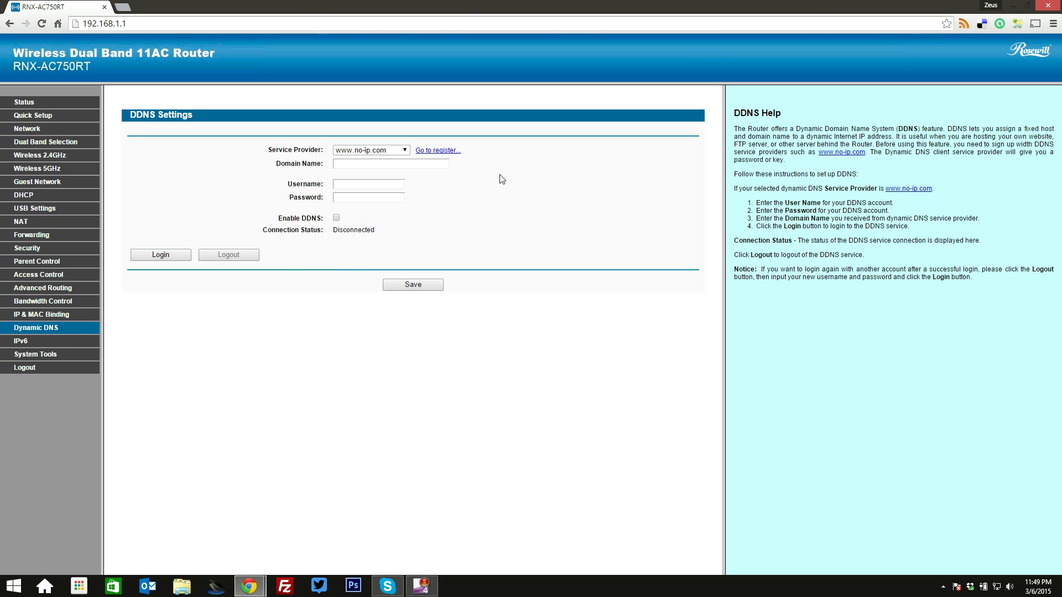
# Open the system tools' time settings and examine the time zone, date, time, NTP server and daylight saving options
pyautogui.click(31, 354)
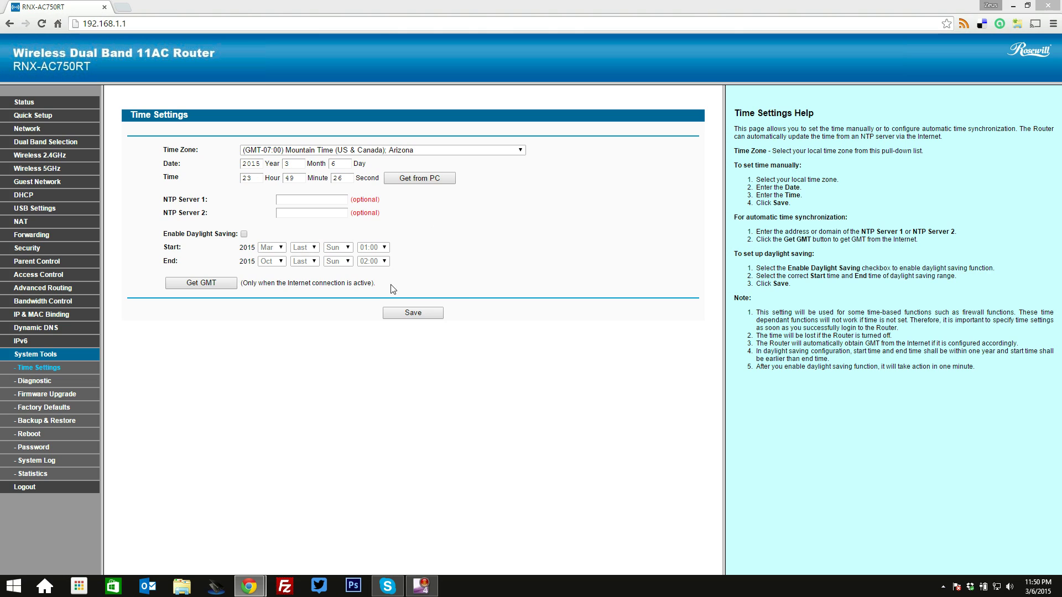
pyautogui.moveTo(393, 289); pyautogui.dragTo(165, 153)
pyautogui.click(166, 149)
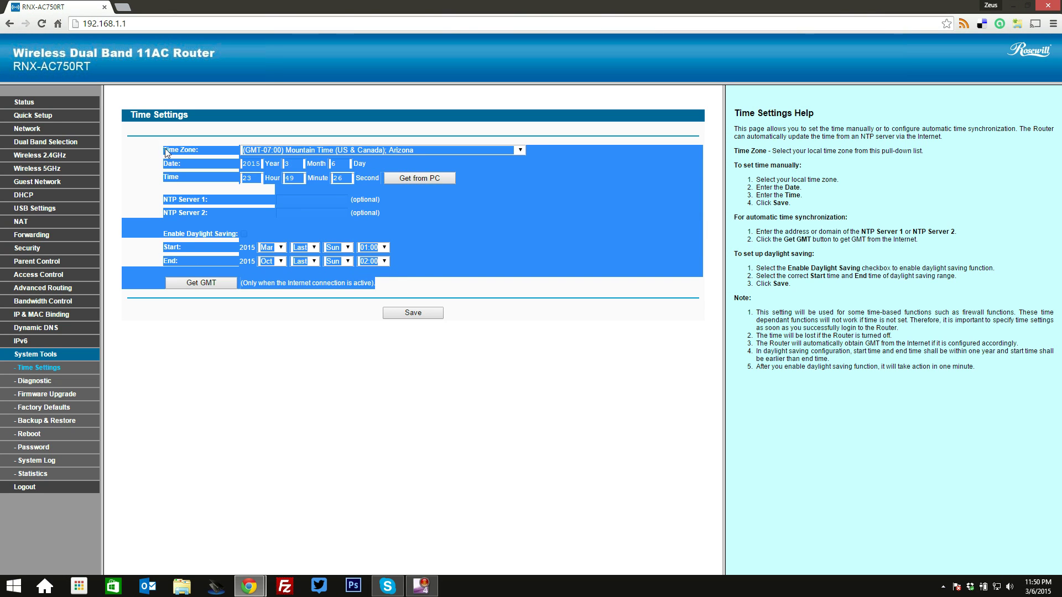
pyautogui.click(165, 147)
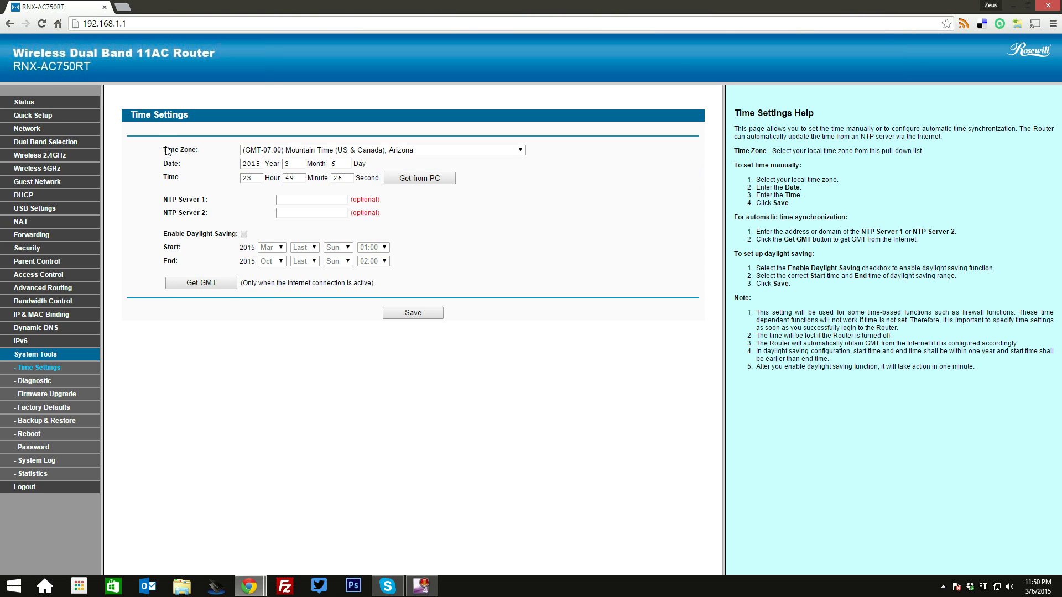
pyautogui.moveTo(163, 148); pyautogui.dragTo(428, 284)
pyautogui.click(430, 284)
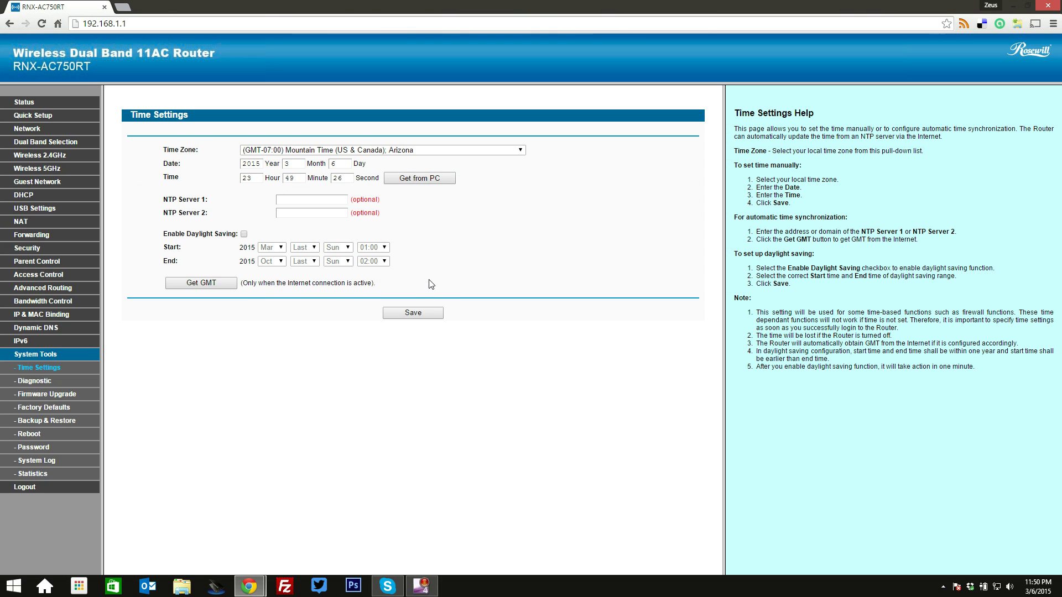